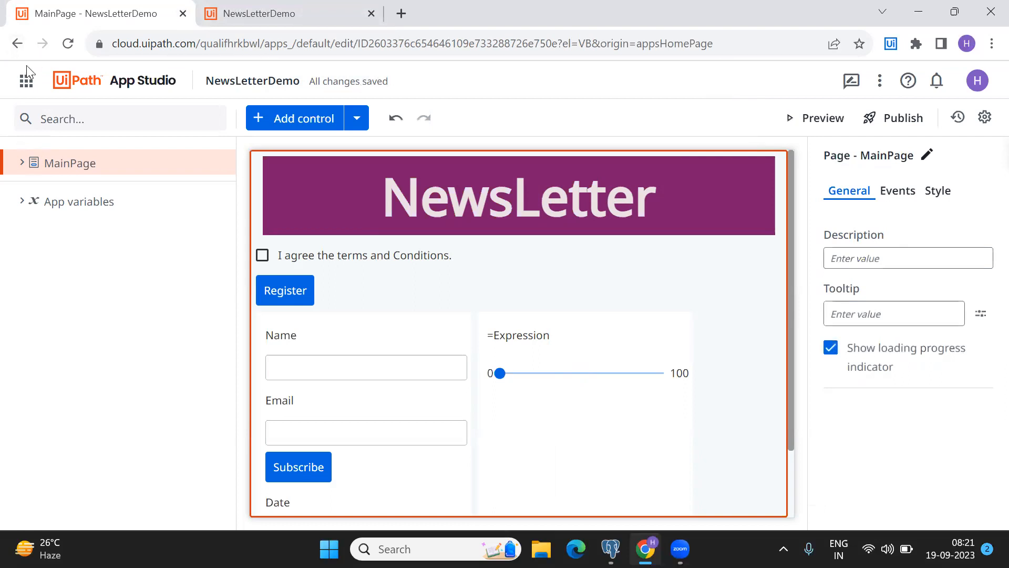
Step: Open the NewsLetter app for editing from the Apps project list and dismiss the loading notice
left_click(27, 81)
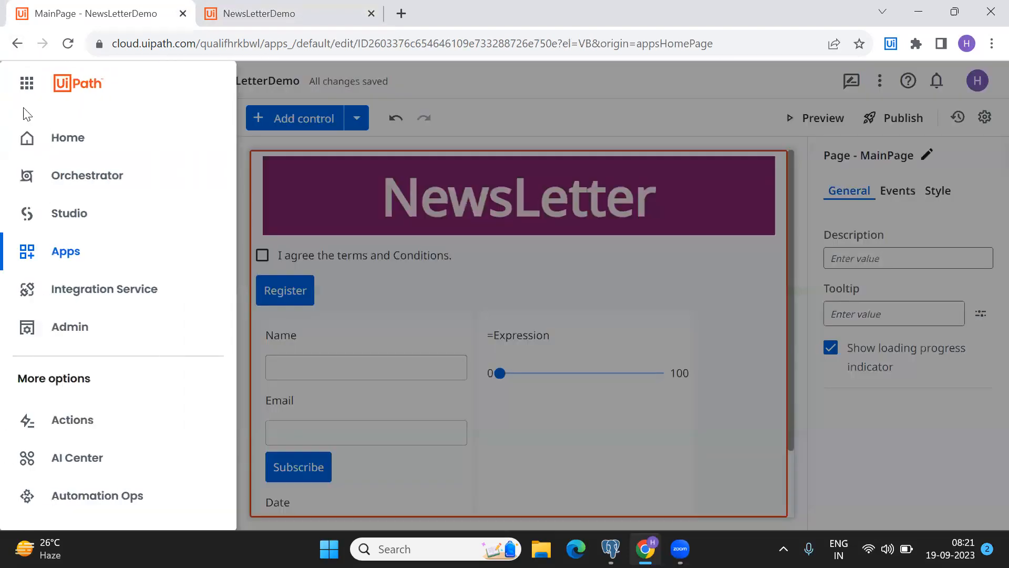
left_click(46, 260)
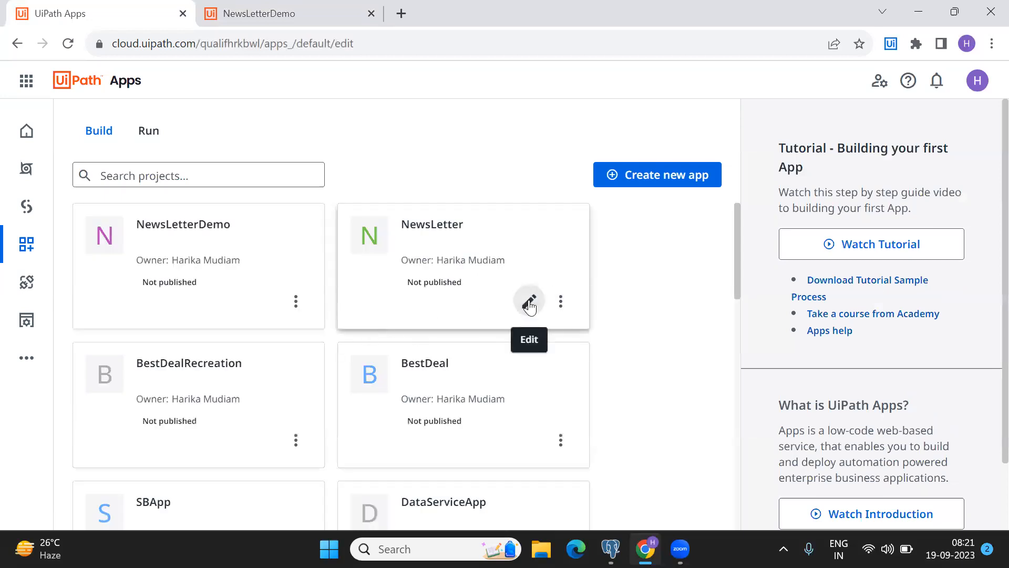
left_click(529, 301)
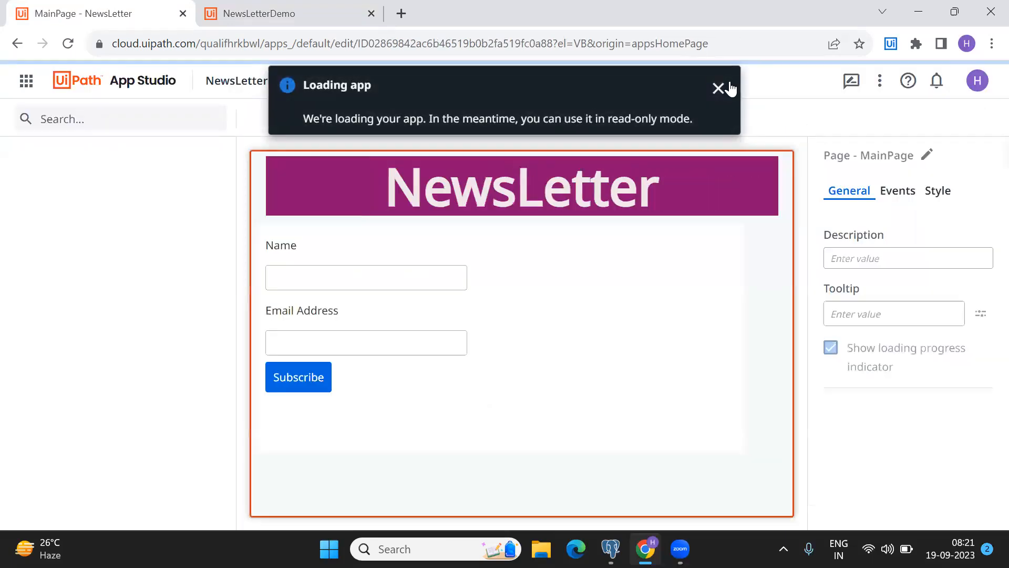
left_click(718, 88)
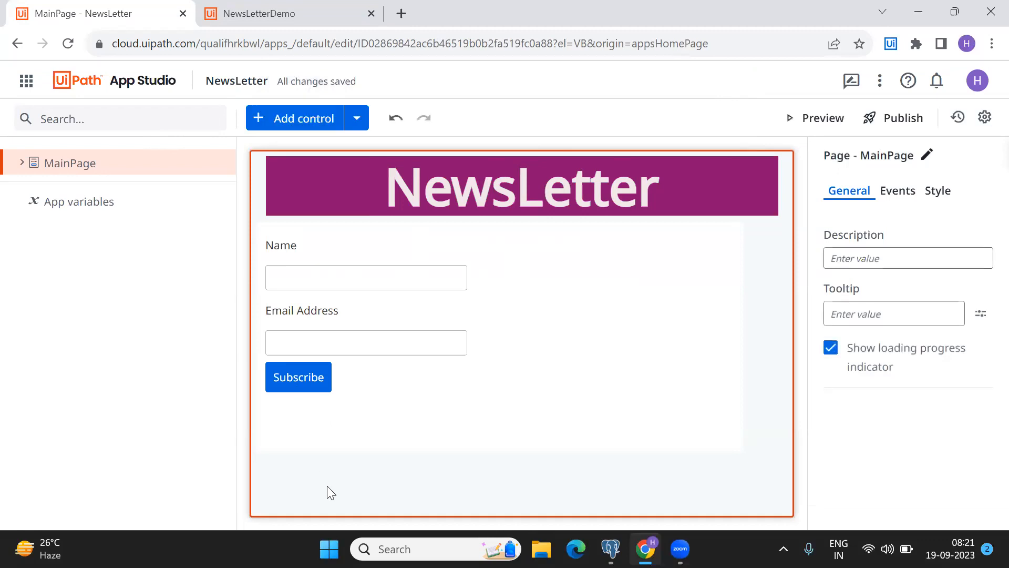
Step: Add a Slider control below the Subscribe button and enlarge its container to leave room around it
left_click(293, 119)
type("slider")
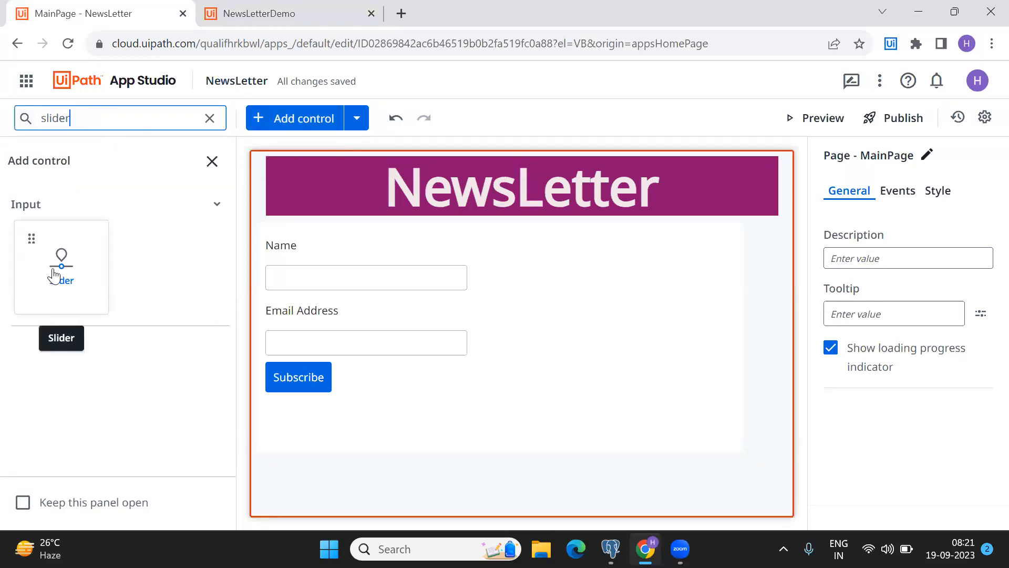
left_click_drag(61, 268, 278, 404)
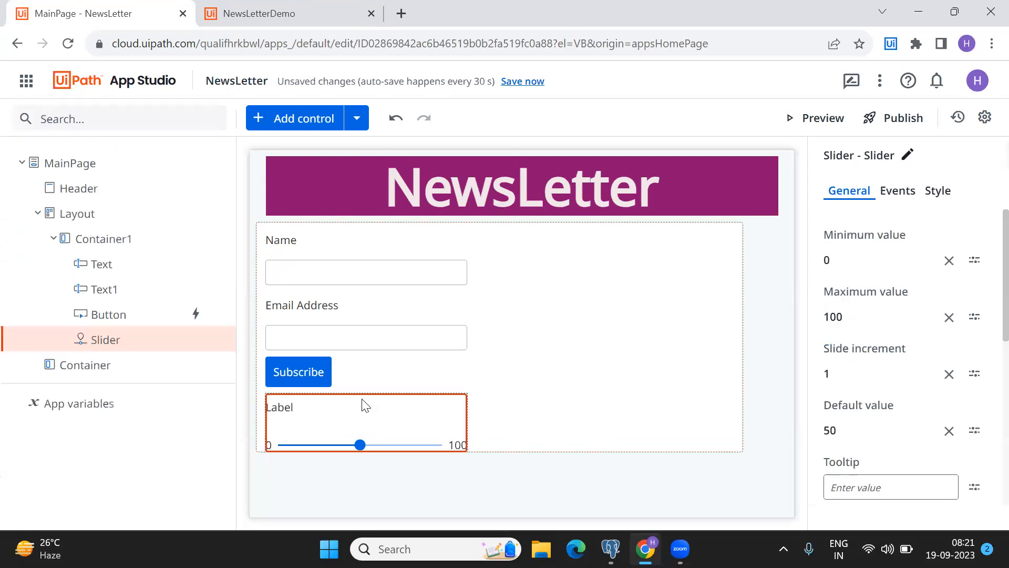
left_click(736, 439)
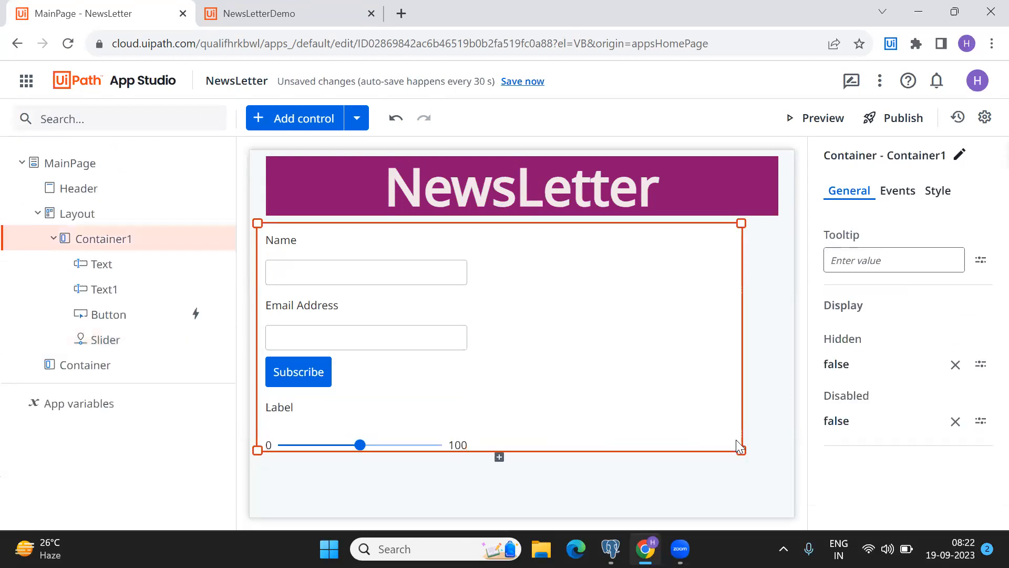
left_click_drag(817, 495, 796, 518)
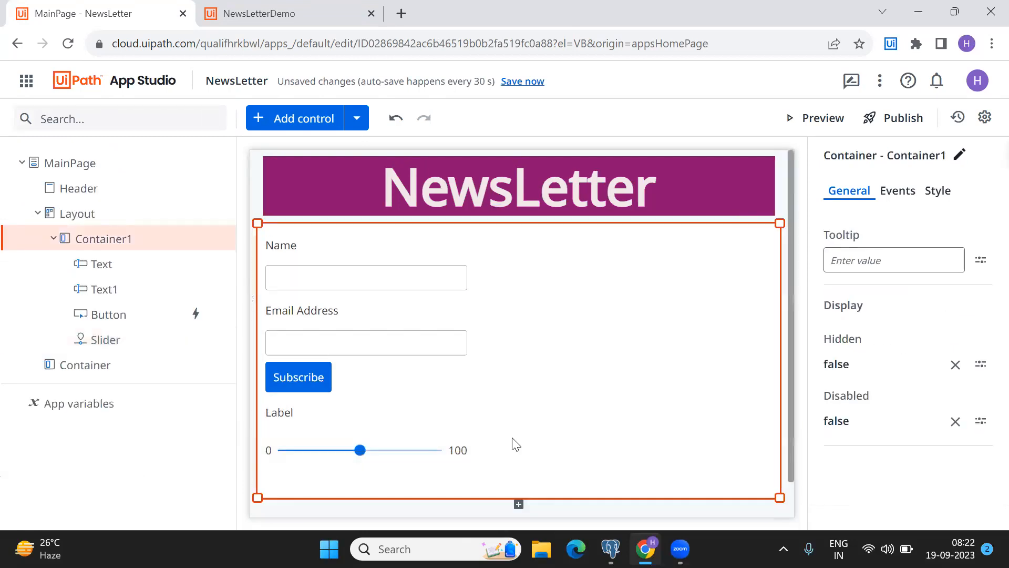
scroll(451, 410, "down", 1)
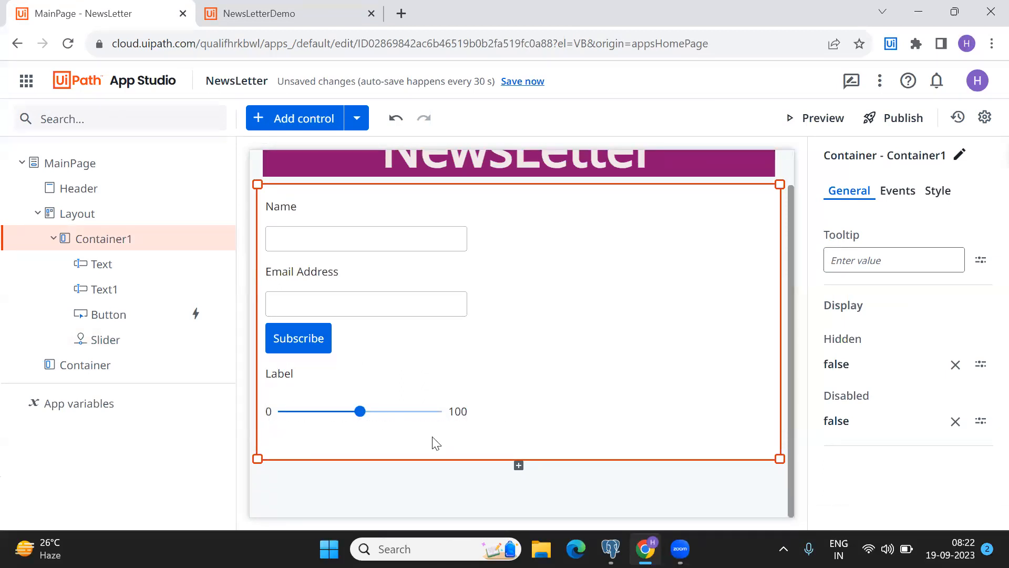
Step: Look at the slider in the running NewsLetterDemo app and review the NewsLetter container's style, general and event properties
left_click(285, 10)
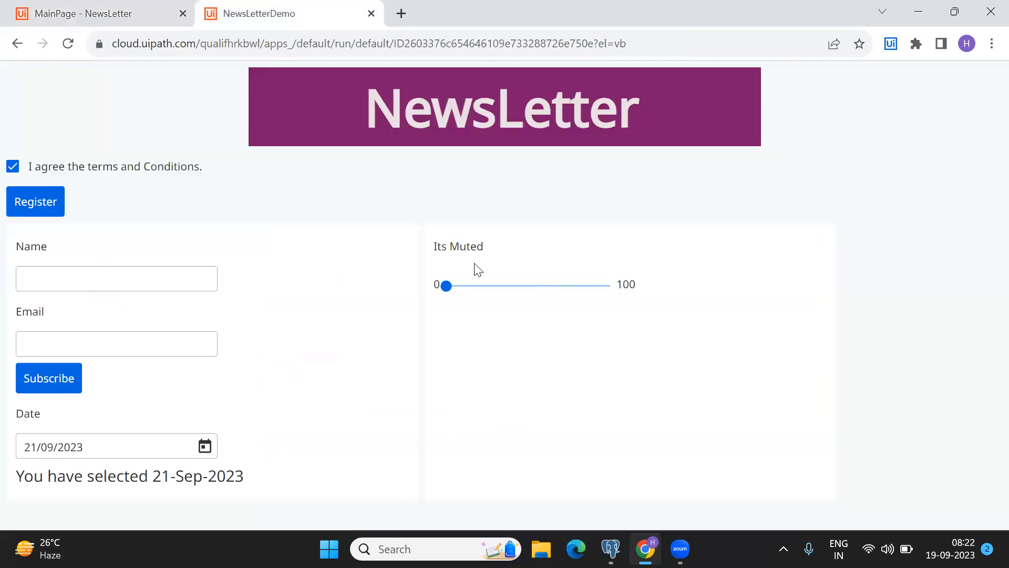
left_click(29, 7)
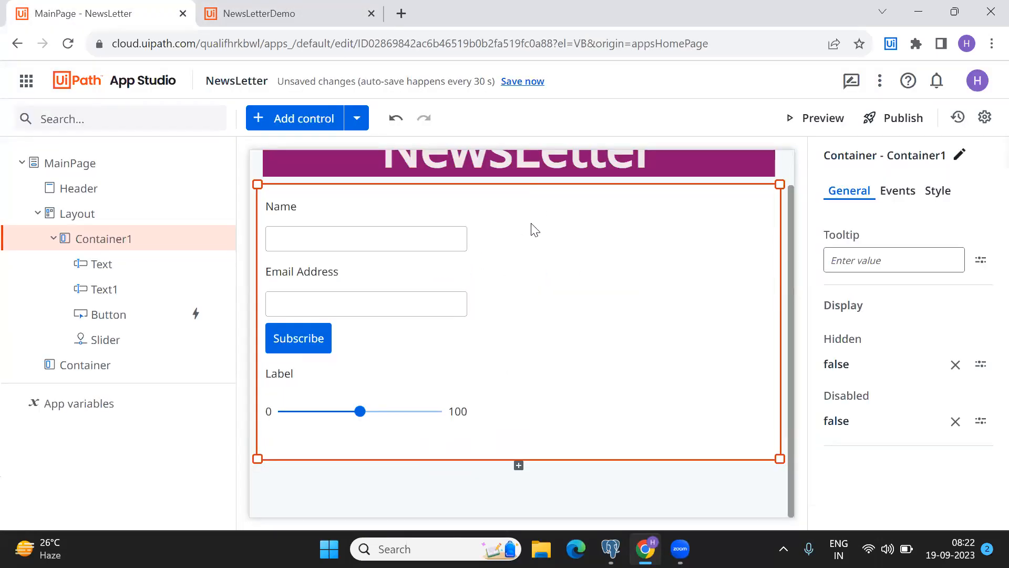
left_click(940, 193)
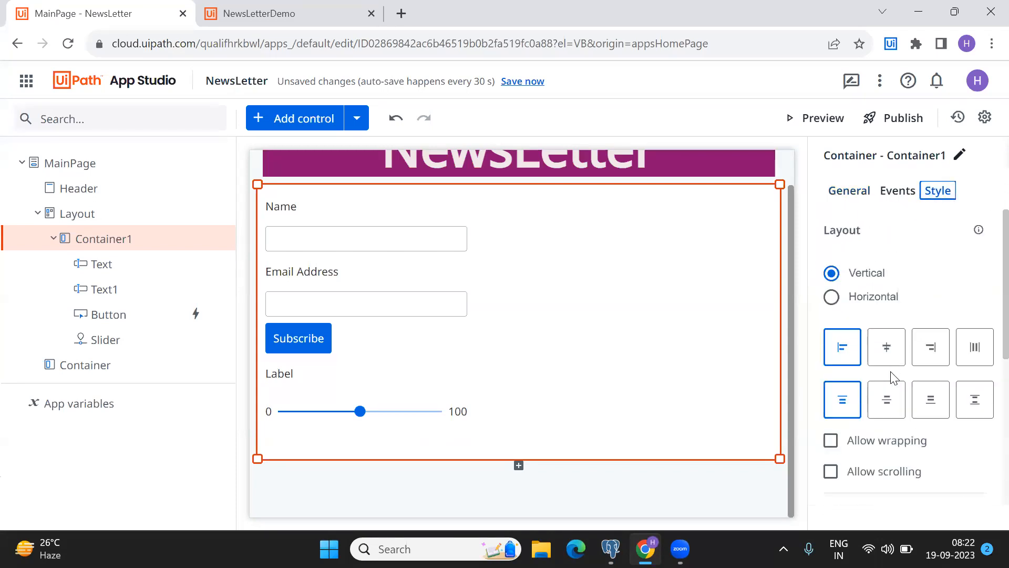
left_click(860, 190)
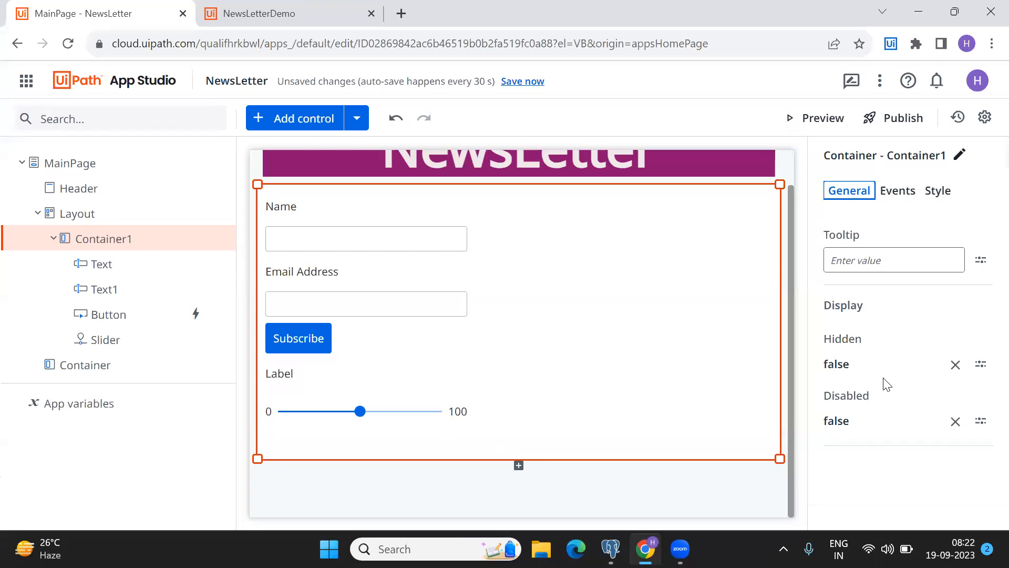
left_click(887, 190)
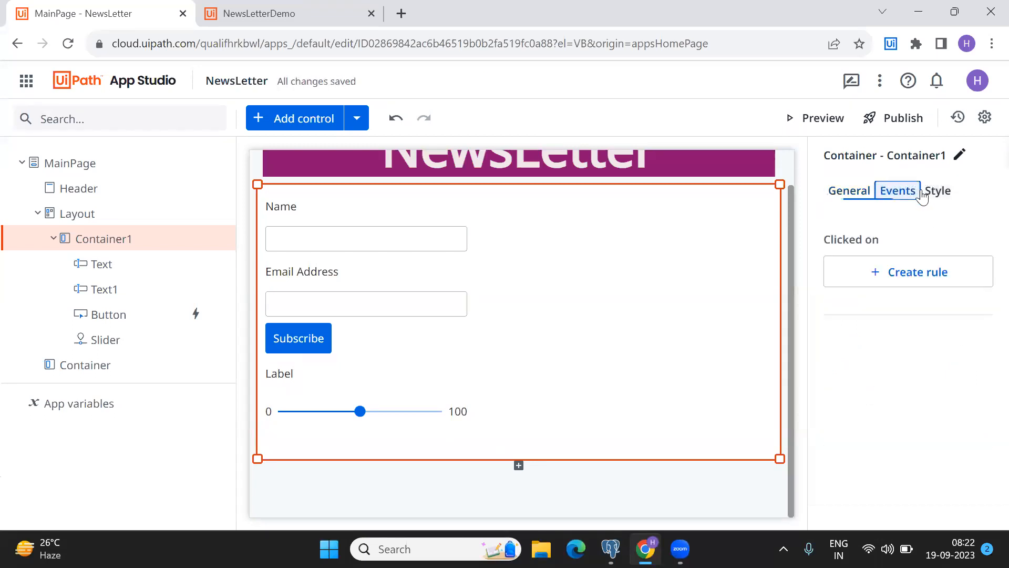
Step: Set the default value of the slider below the Subscribe button to 0
left_click(313, 417)
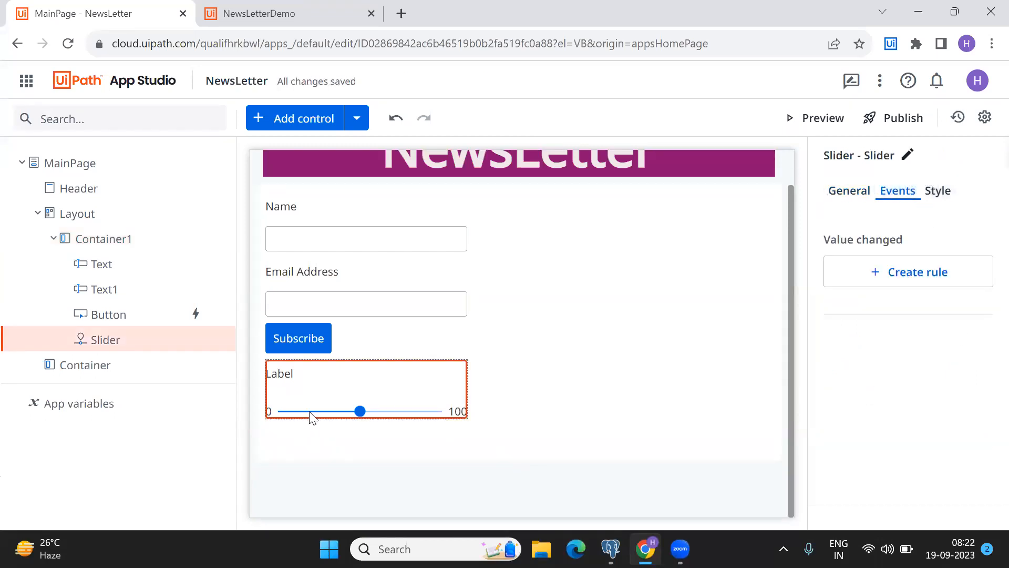
left_click(849, 191)
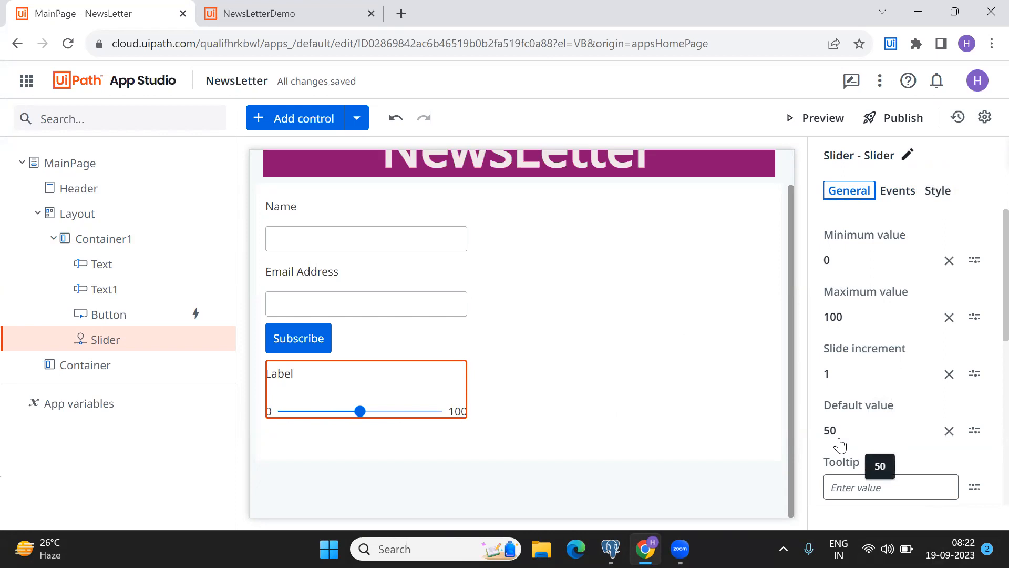
left_click(949, 430)
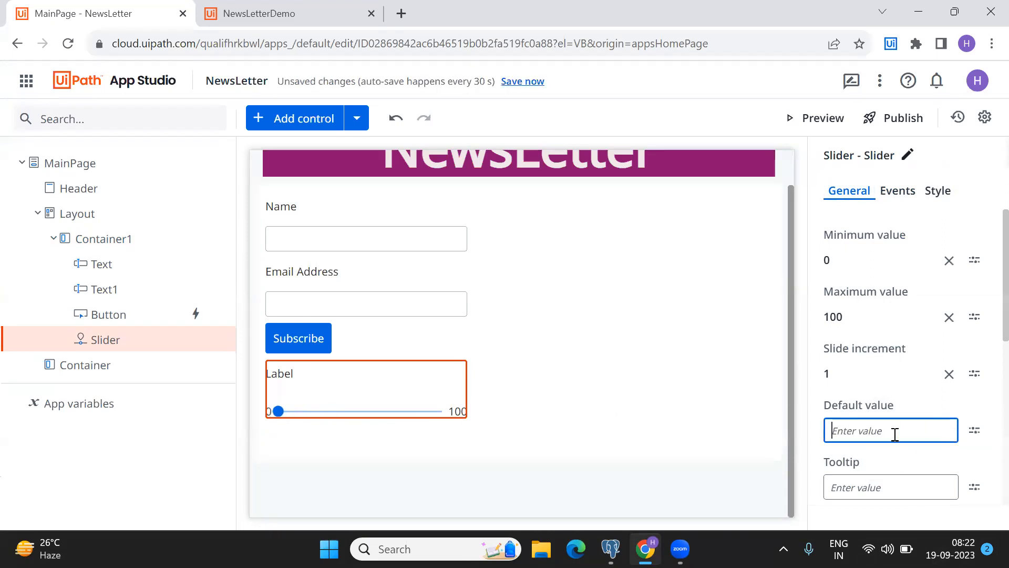
type("0")
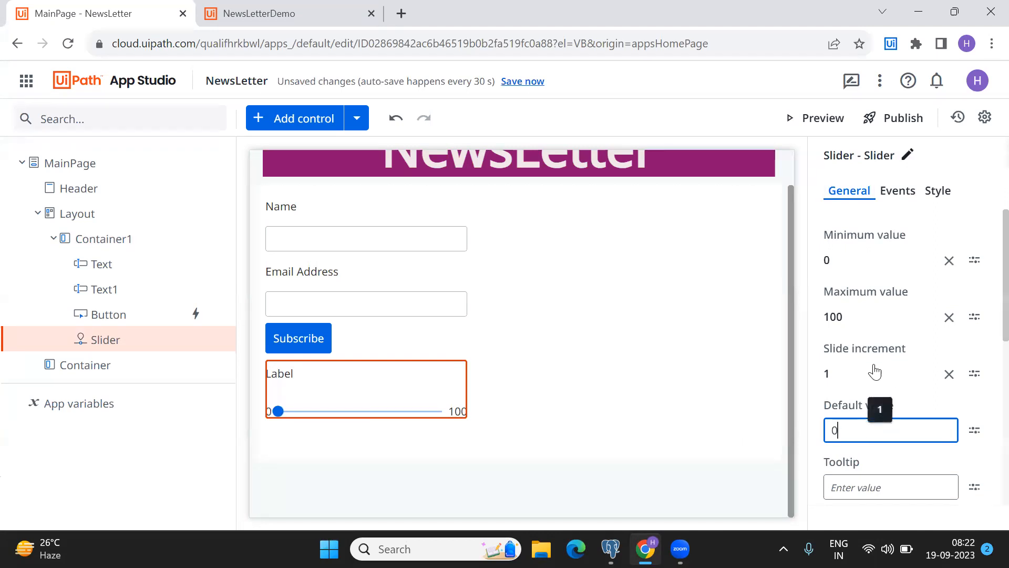
Step: Replace the slider's label with the expression MainPage.Slider.Value.ToString and save it
scroll(868, 473, "down", 5)
scroll(867, 477, "up", 2)
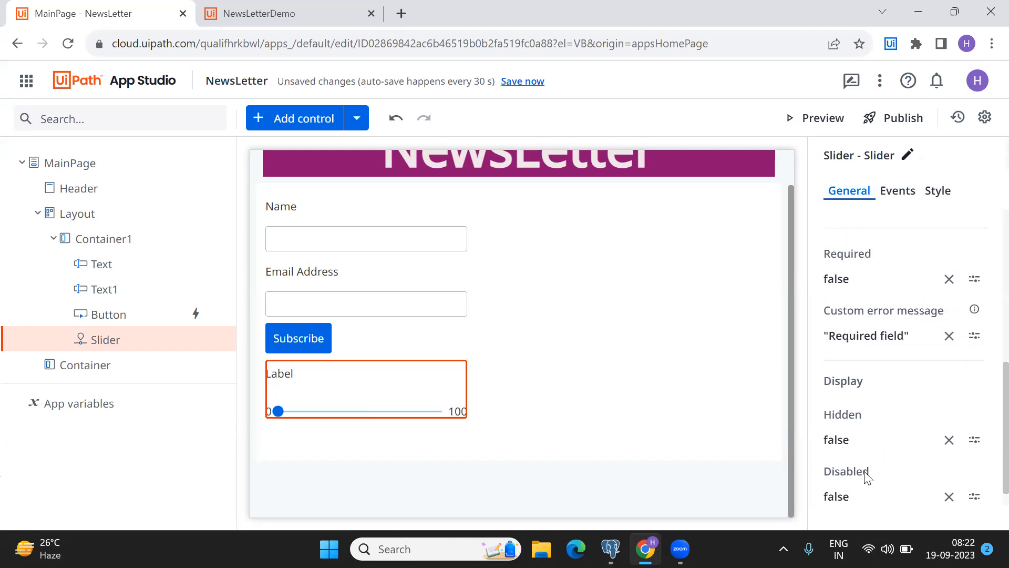
scroll(867, 477, "up", 1)
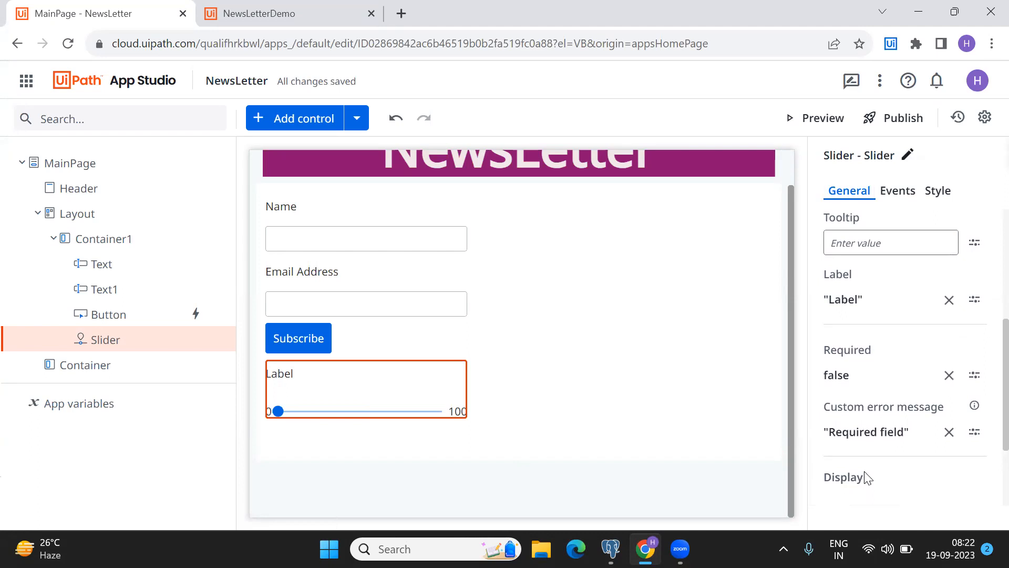
left_click(973, 299)
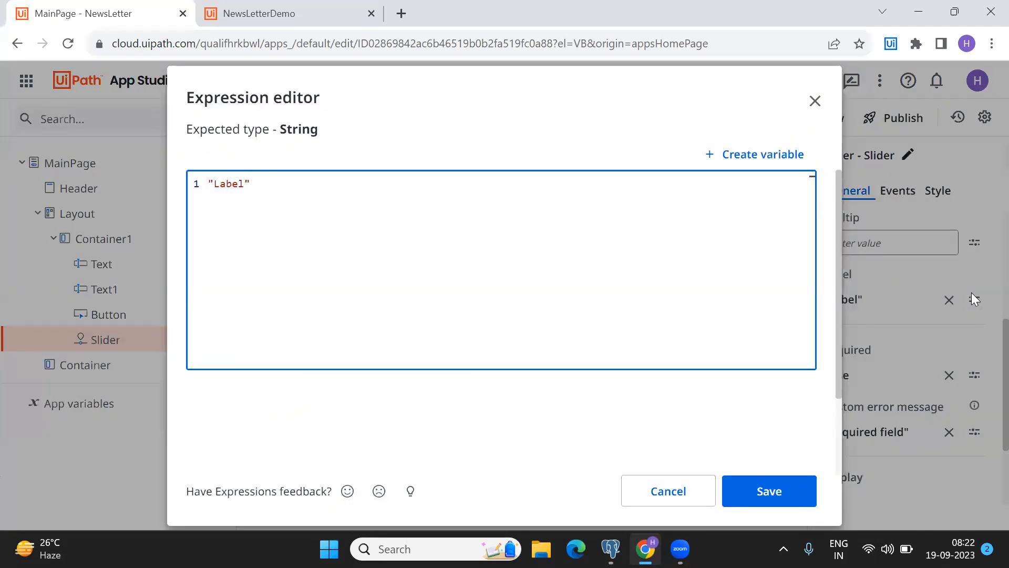
key("ctrl+a")
key("BackSpace")
type("mainp")
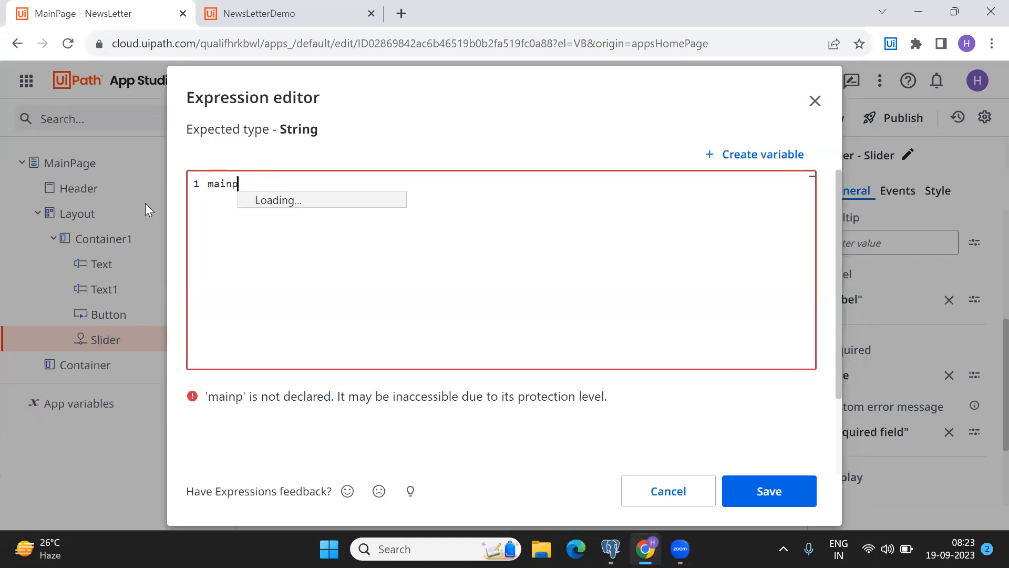
key("Tab")
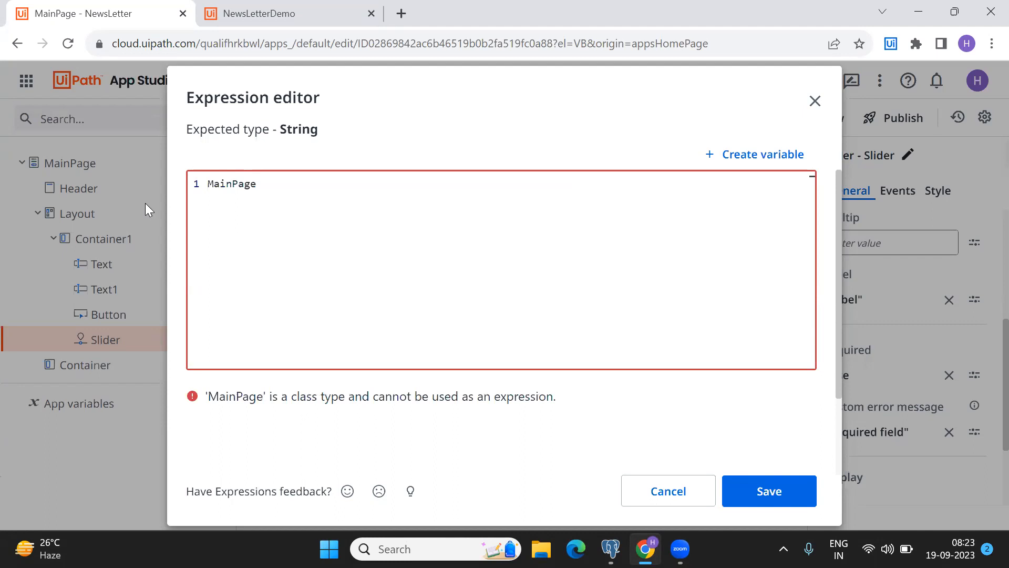
type(".sl")
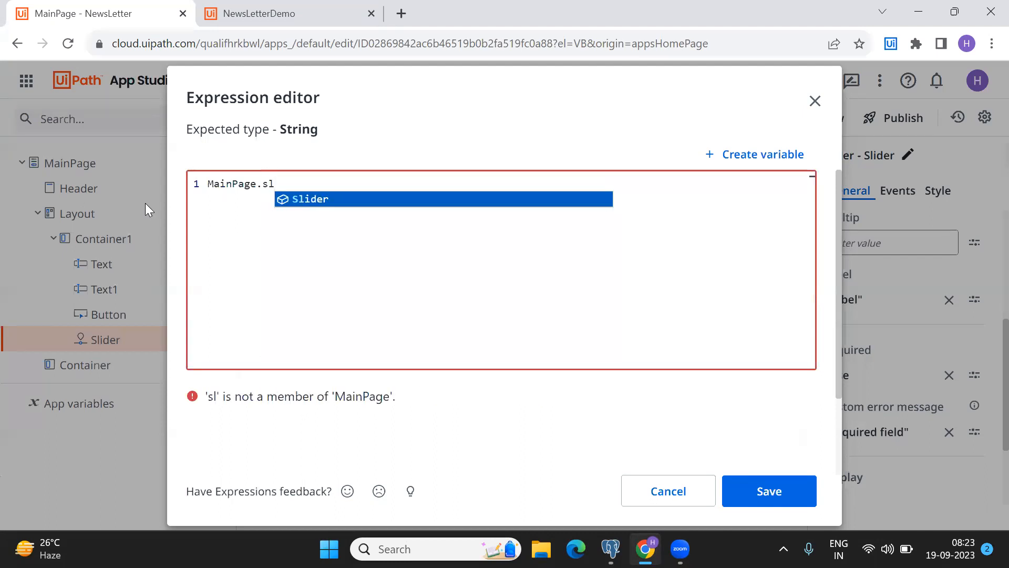
key("Tab")
type(".va")
key("Tab")
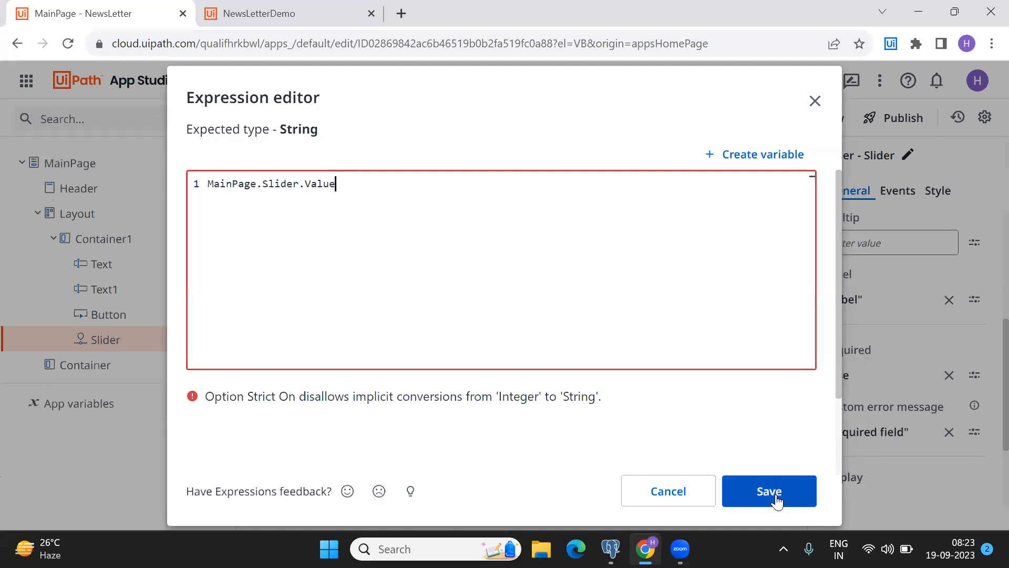
type(".tost")
key("Tab")
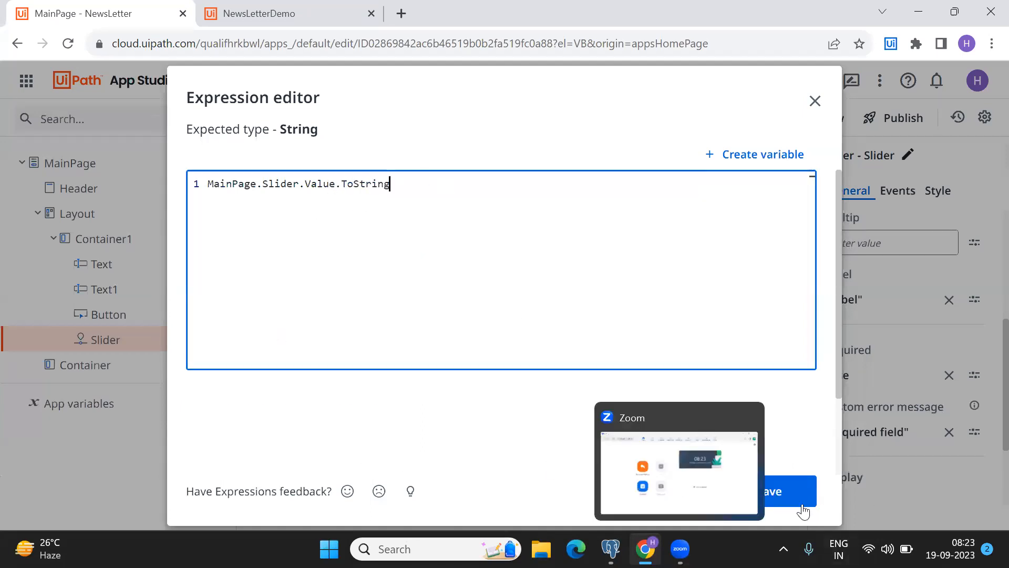
left_click(798, 502)
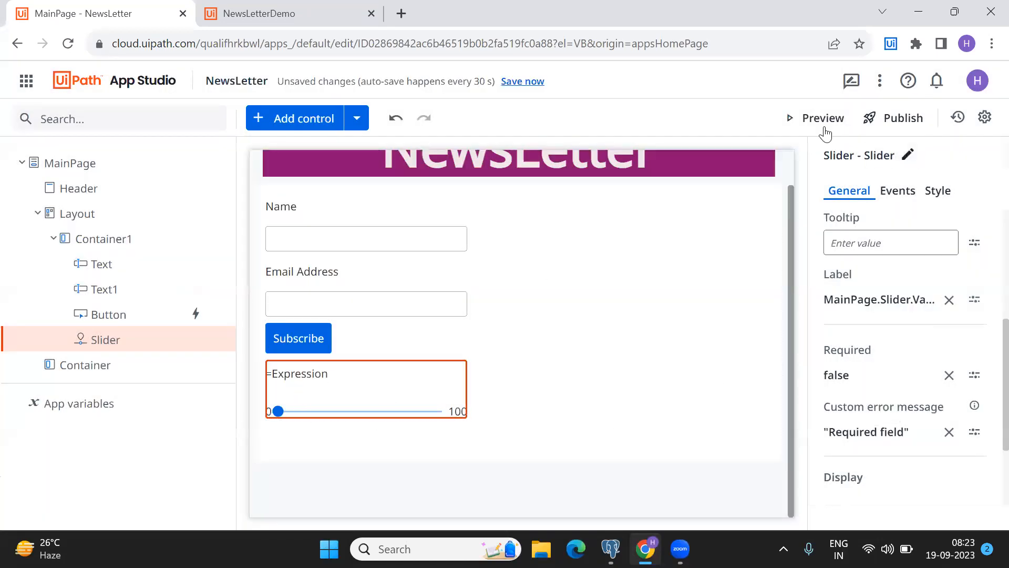
Step: Preview the NewsLetter app and test the slider by moving it to 100 and back to 33
left_click(807, 123)
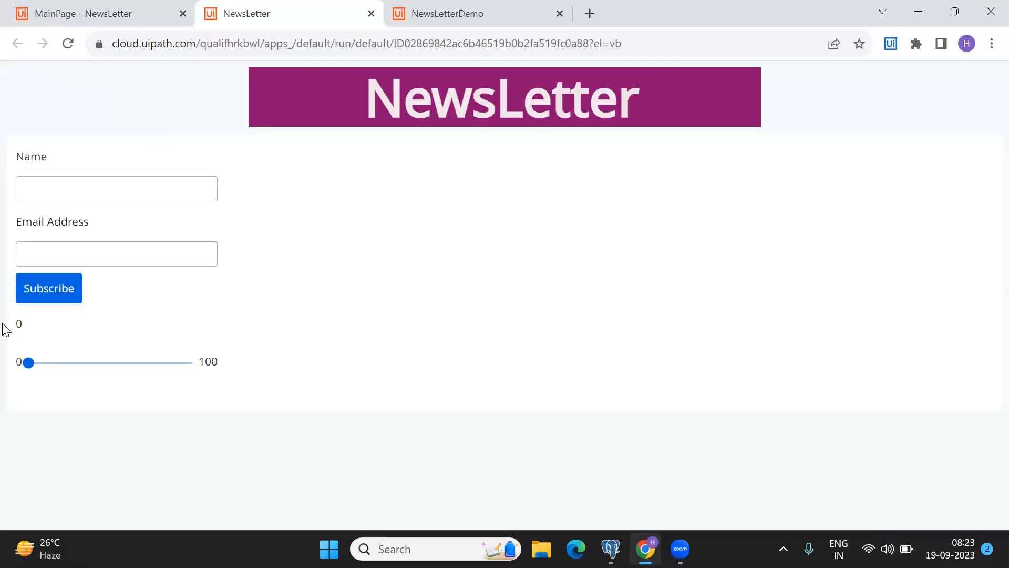
left_click_drag(28, 362, 198, 348)
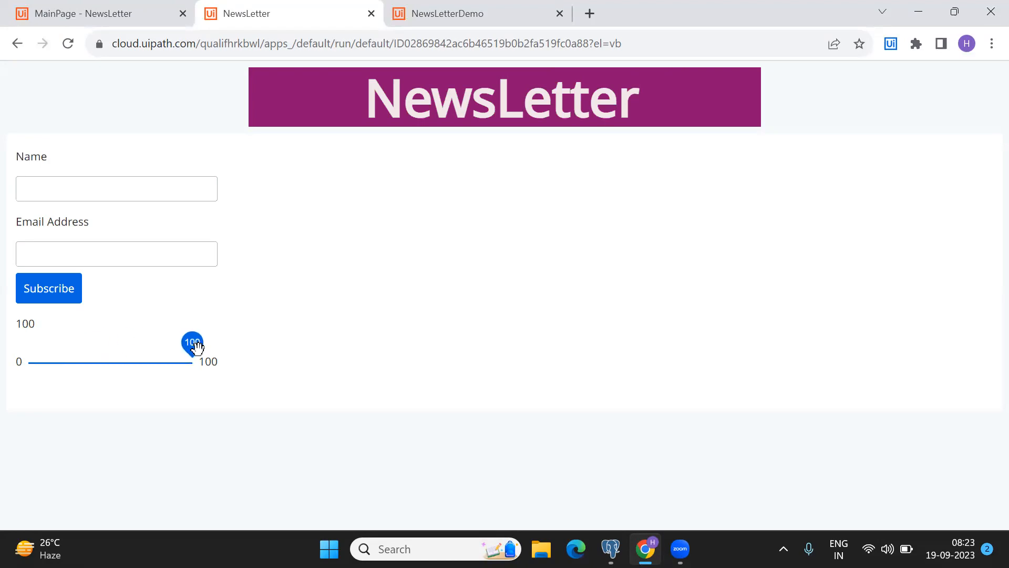
left_click_drag(113, 361, 86, 365)
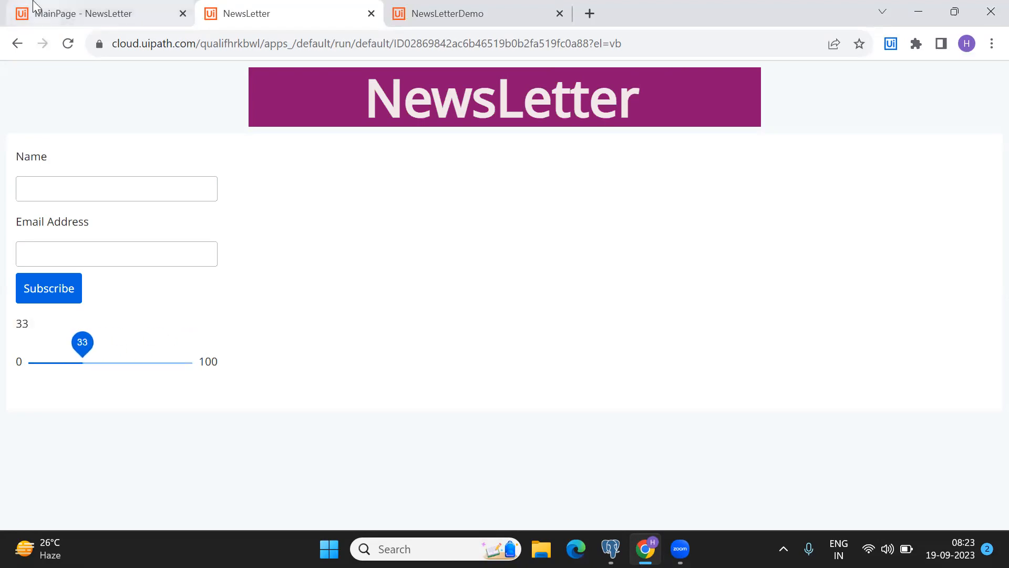
Step: Test the volume slider in the running NewsLetterDemo app by moving it to 80
left_click(489, 11)
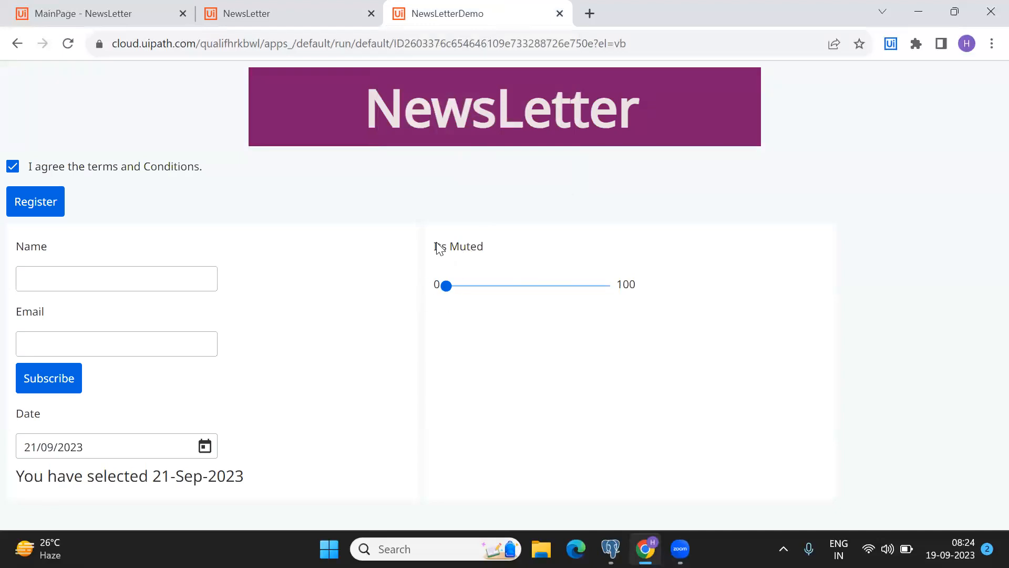
left_click_drag(446, 285, 577, 291)
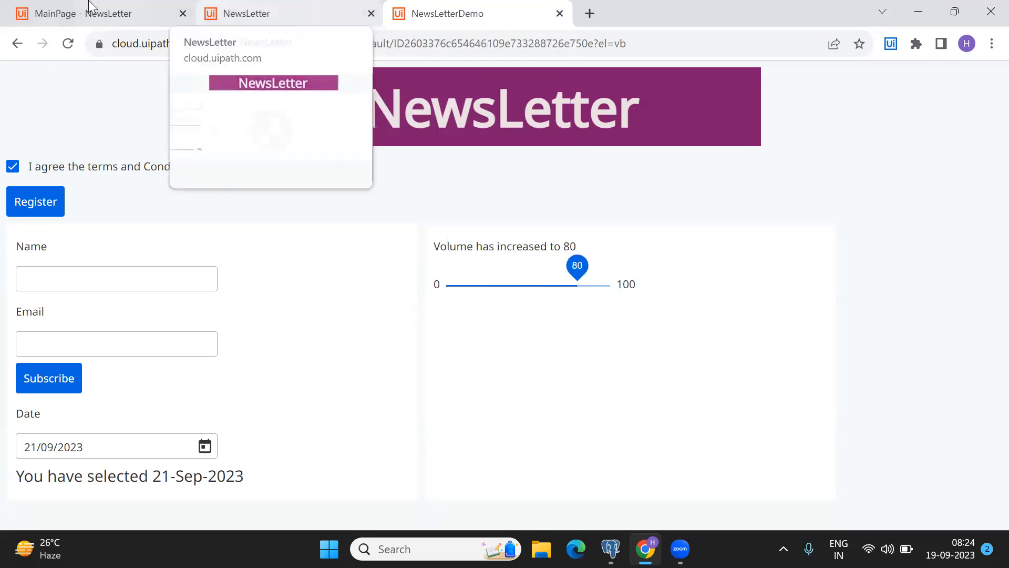
Step: In the NewsLetter editor, reopen the slider's label expression and start an if( function on a new line before it
left_click(90, 9)
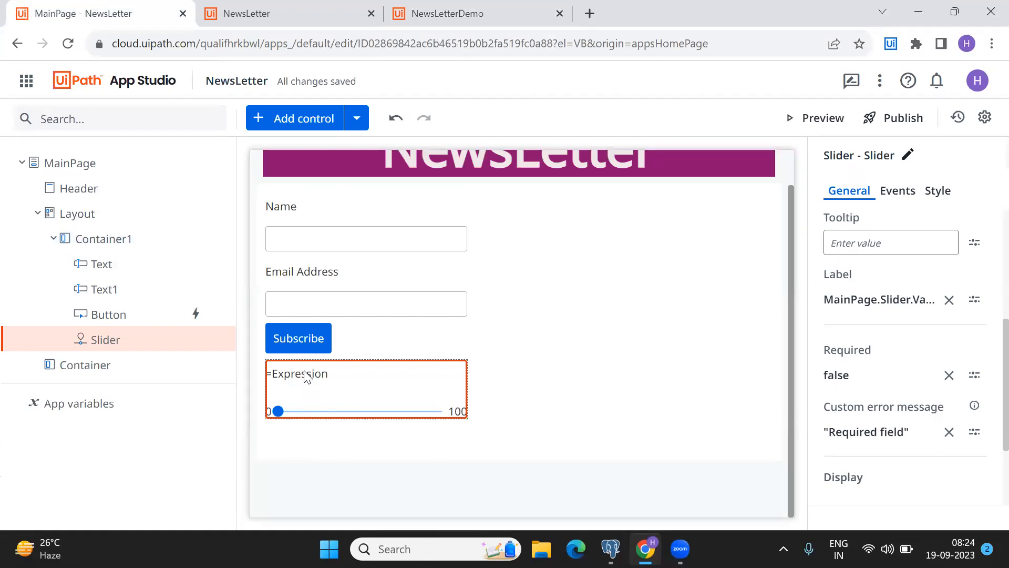
left_click(974, 300)
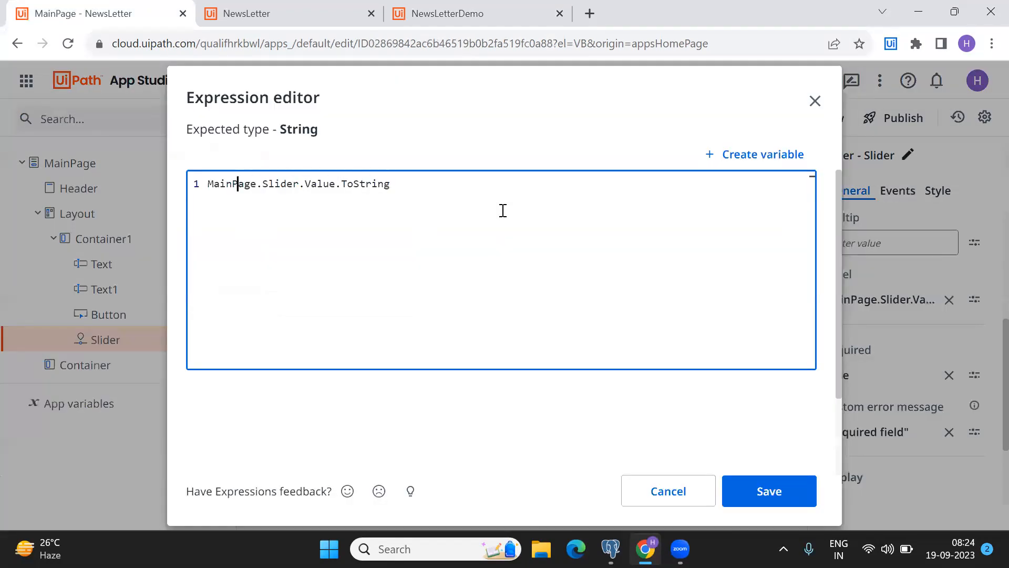
key("Return")
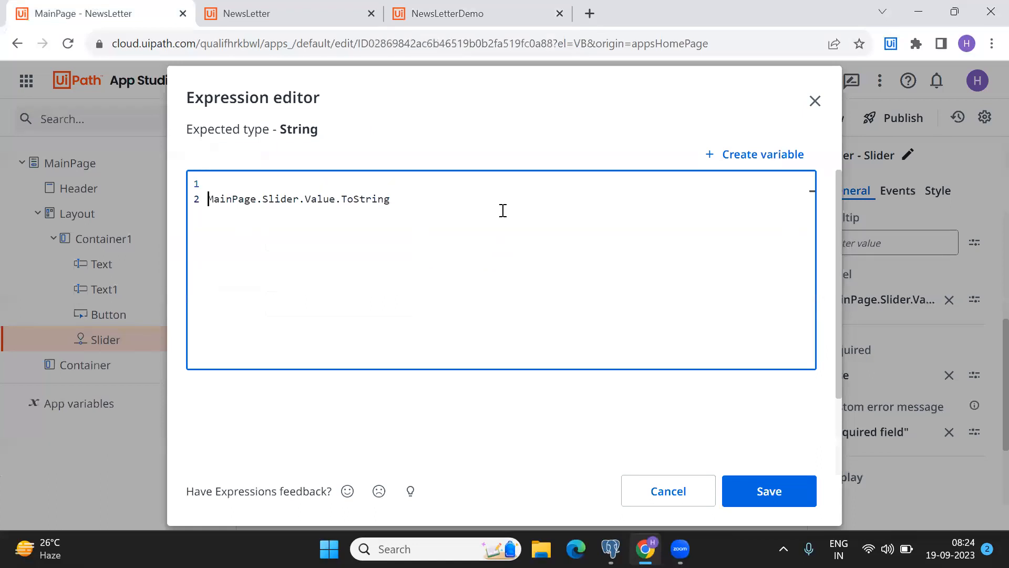
type("if(")
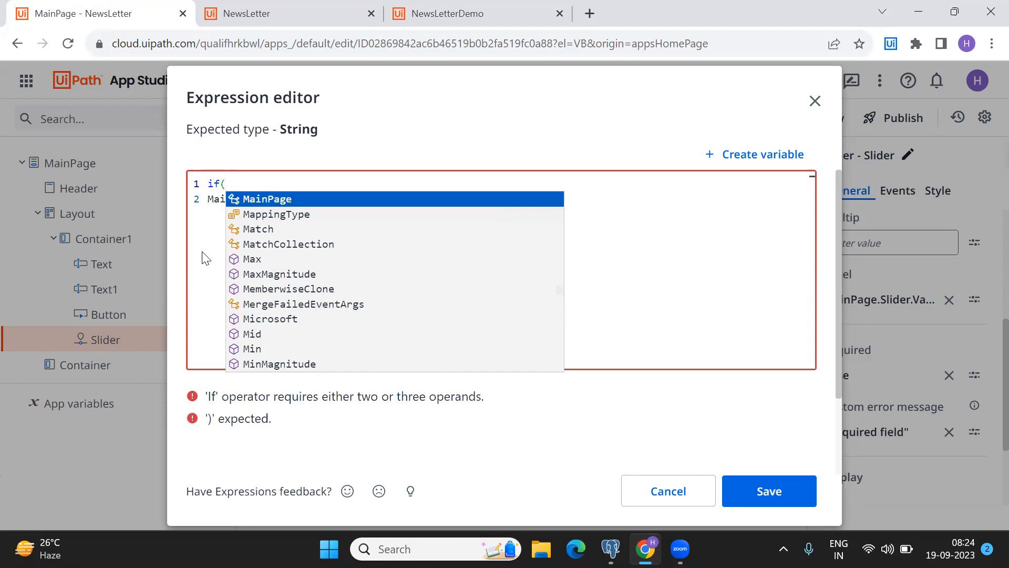
left_click(654, 279)
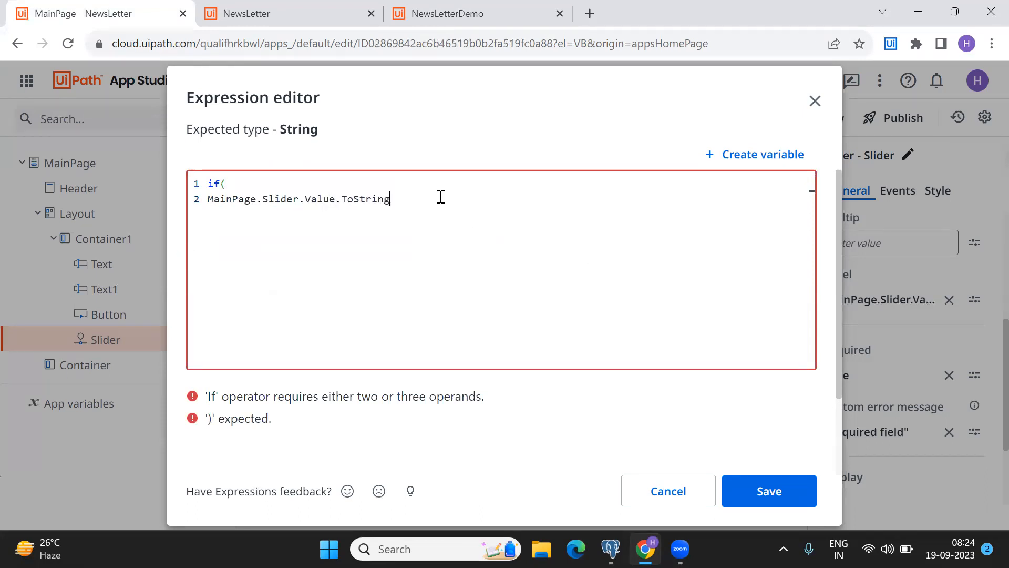
Step: Copy MainPage.Slider.Value.ToString into the if function and extend it with .Equals("0") as the condition
left_click_drag(231, 248, 193, 210)
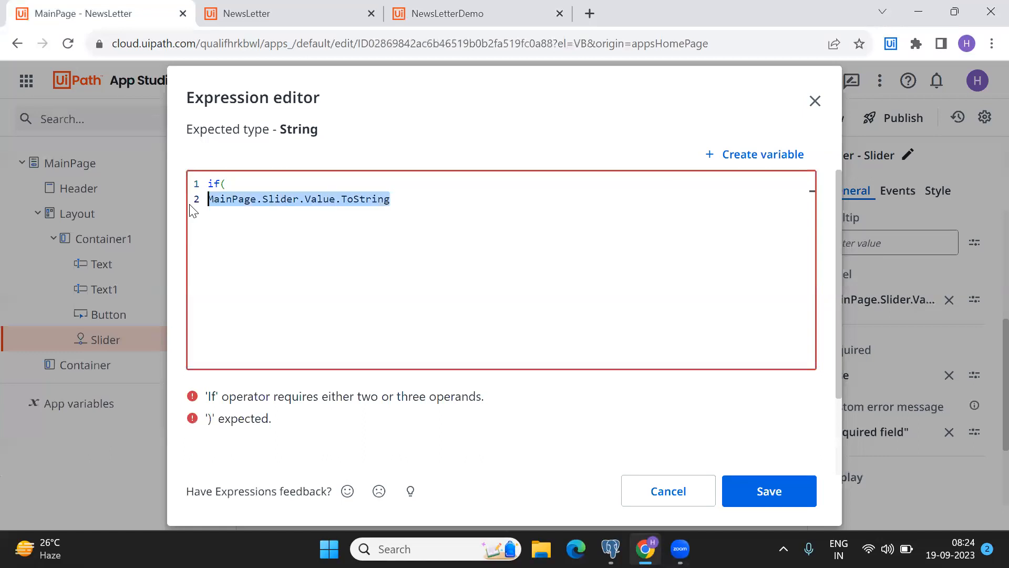
key("ctrl+c")
left_click(257, 185)
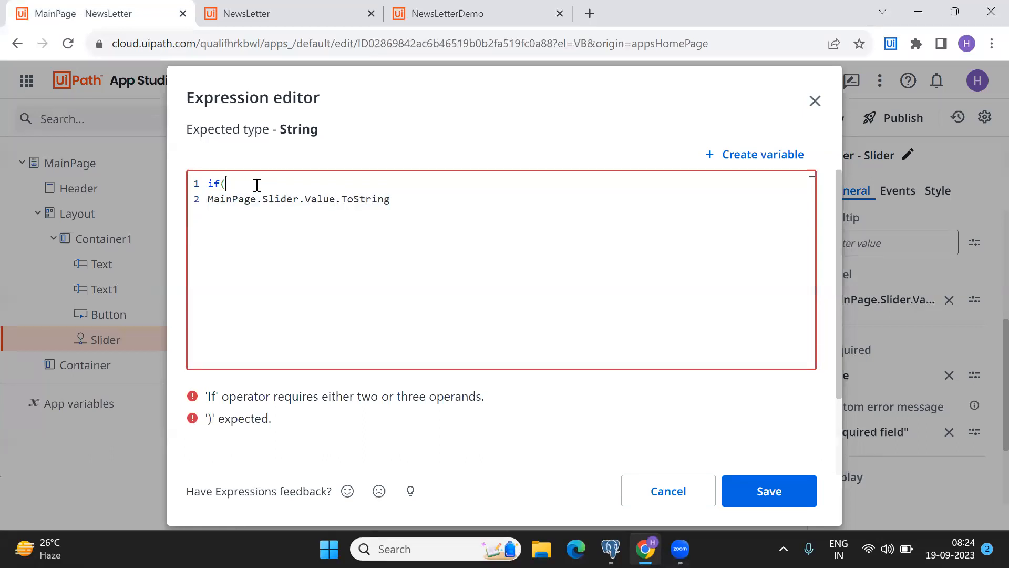
key("ctrl+v")
type(".eq")
key("Return")
type("(")
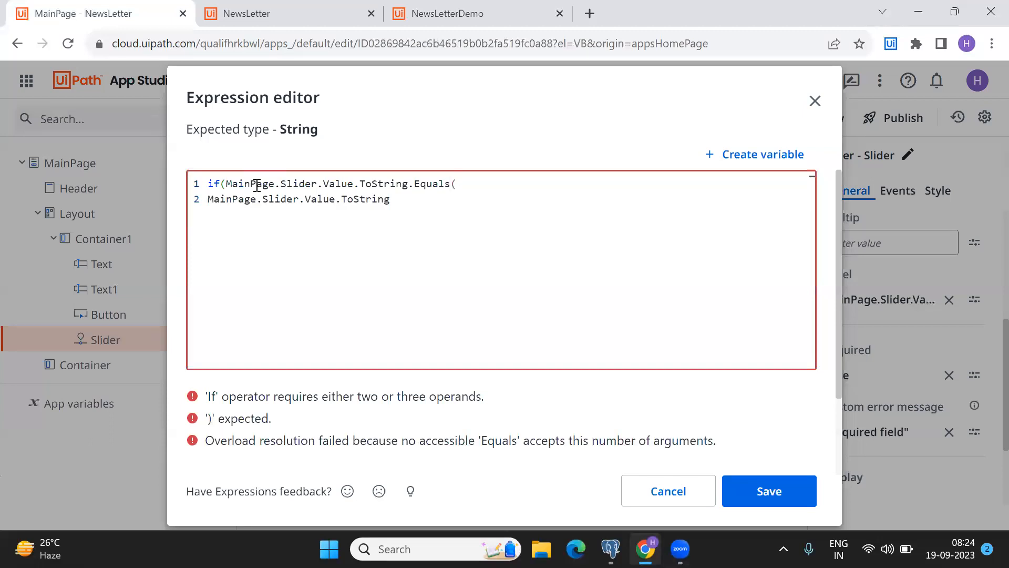
type("\"0")
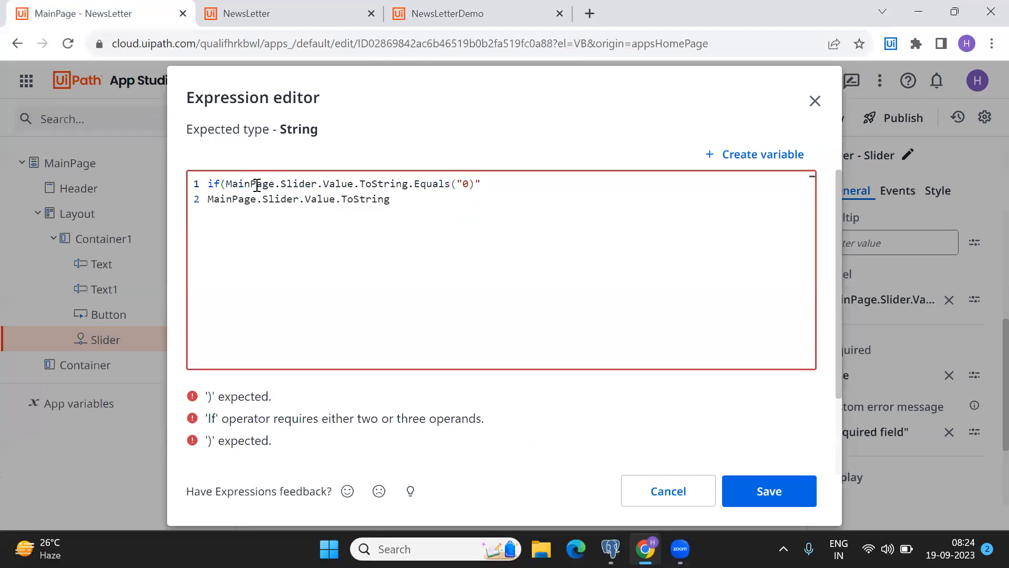
key("Left")
Step: Close the condition and give the if expression the true result "Its muted"
type("),\"")
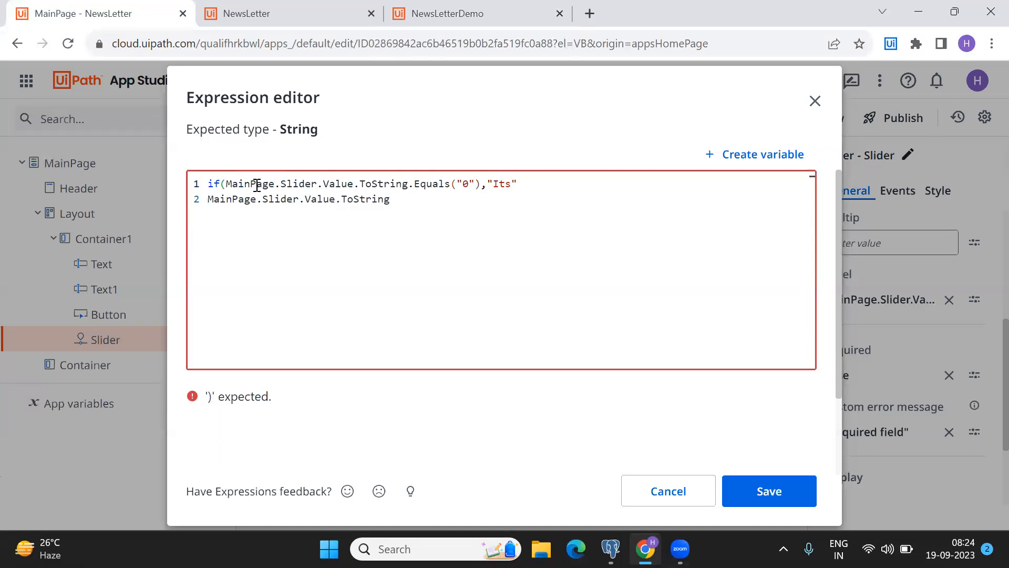
type("muted\",")
key("Escape")
Step: Enter "Volume has increased to " as the text of the if expression's false result
type("\"Vol")
key("BackSpace")
key("BackSpace")
type("olumees")
key("BackSpace")
key("BackSpace")
key("BackSpace")
type("e has inc")
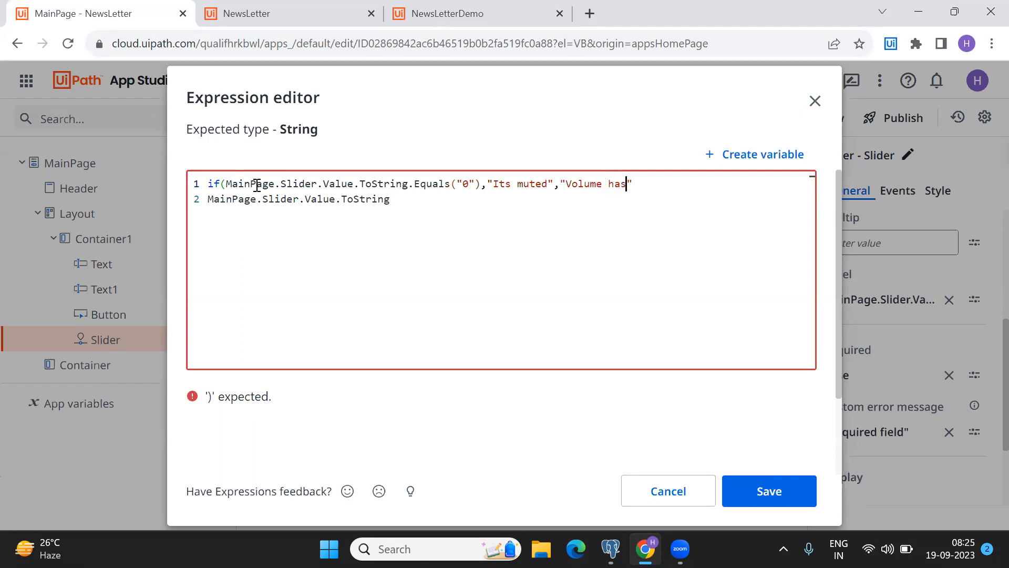
type("reased to \"")
Step: Join the false text to MainPage.Slider.Value.ToString with +, close the if expression and save it
key("Delete")
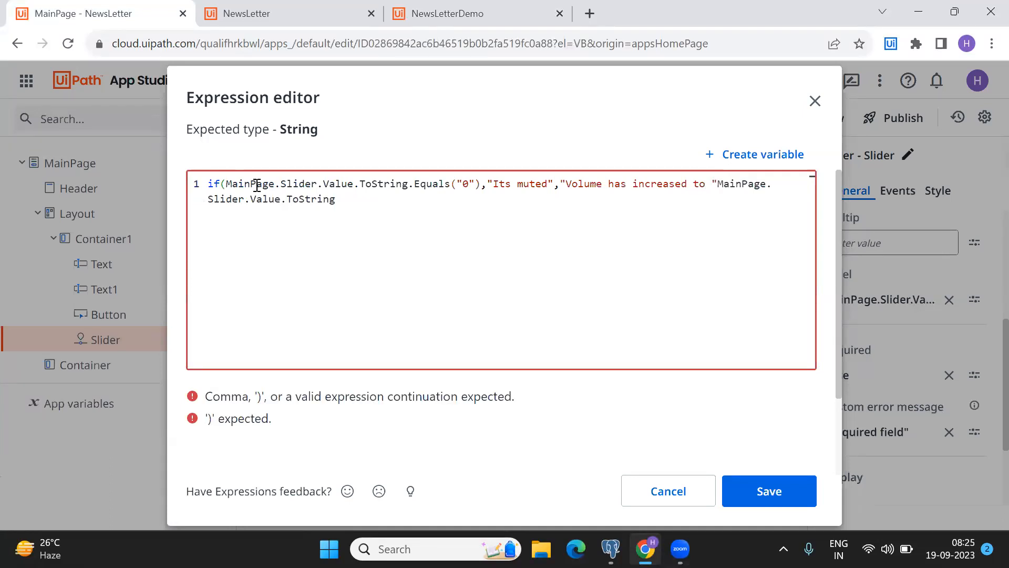
type("+")
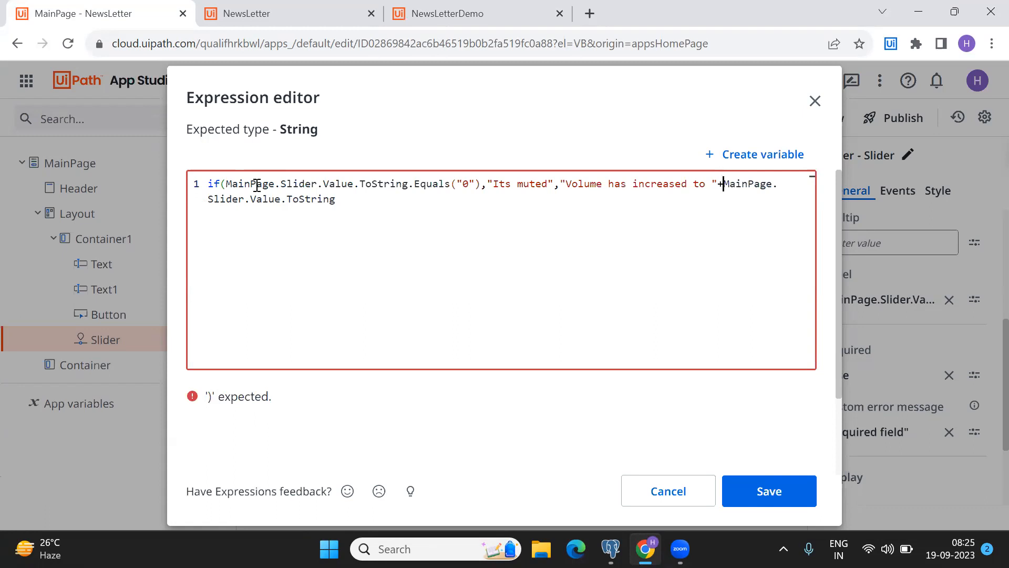
type(")")
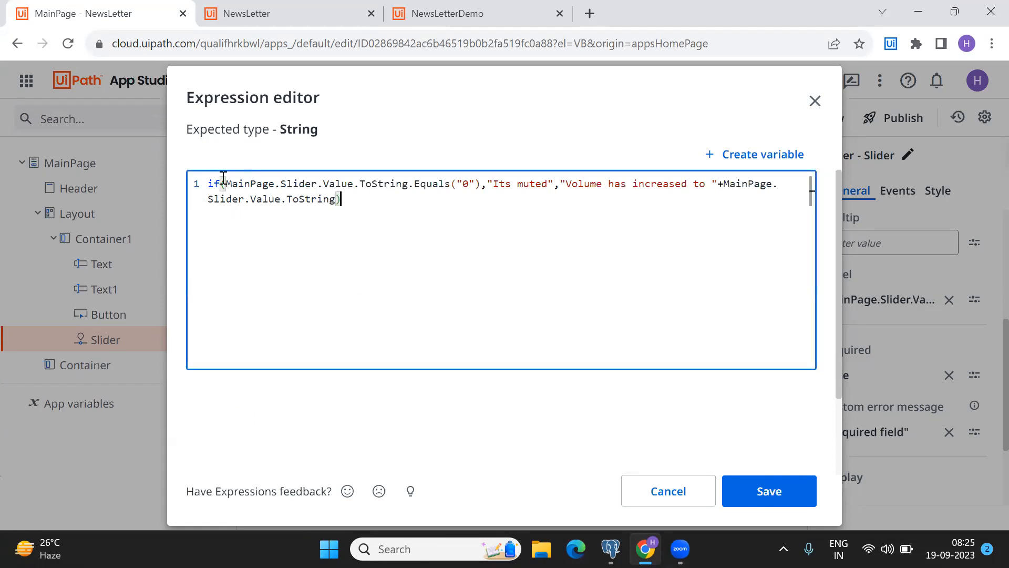
left_click_drag(225, 184, 318, 183)
left_click_drag(391, 175, 474, 181)
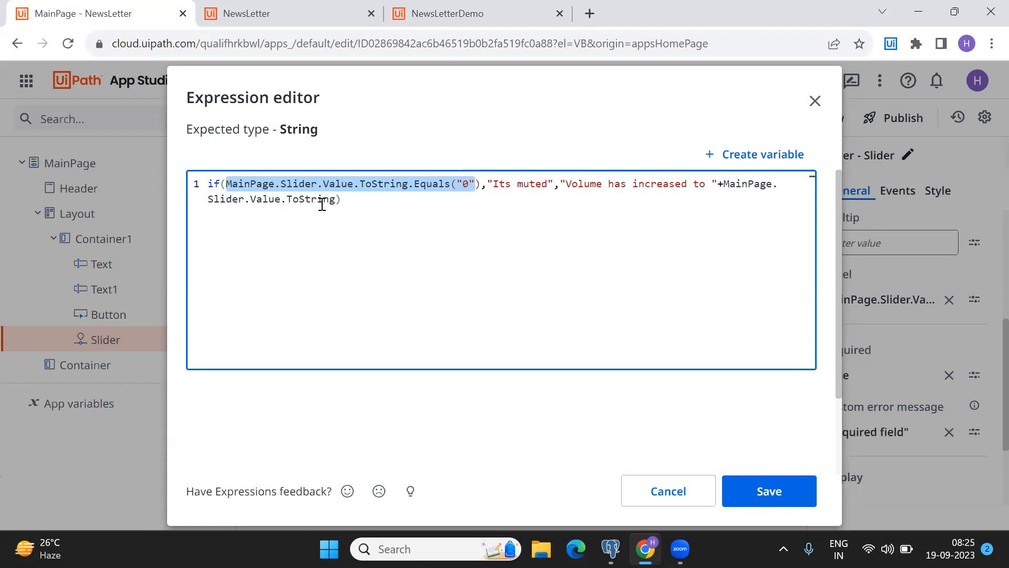
left_click(759, 487)
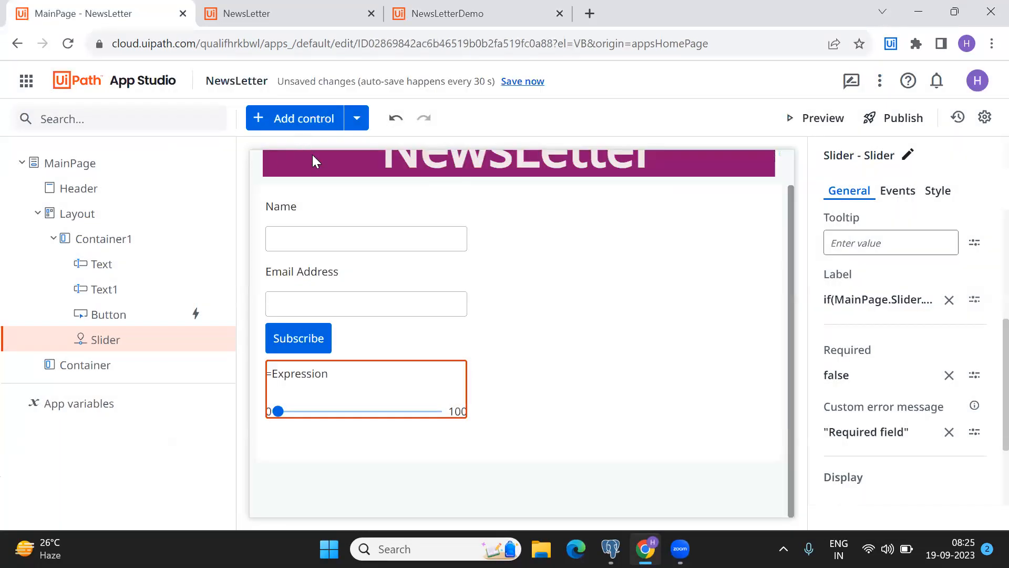
Step: Preview the NewsLetter app again, close the old preview, and test the label by moving the slider to 85
left_click(803, 124)
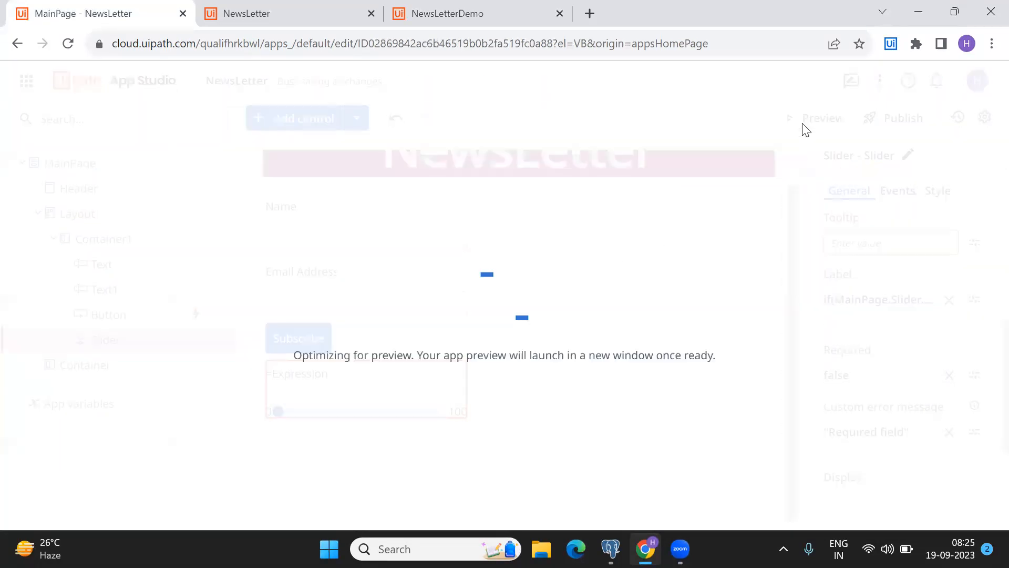
left_click(371, 12)
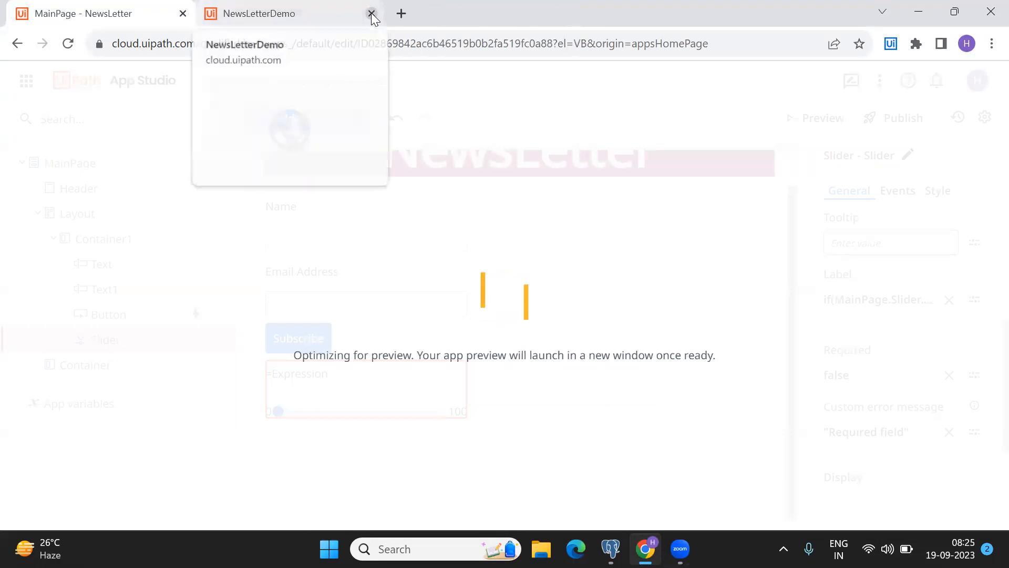
left_click(307, 8)
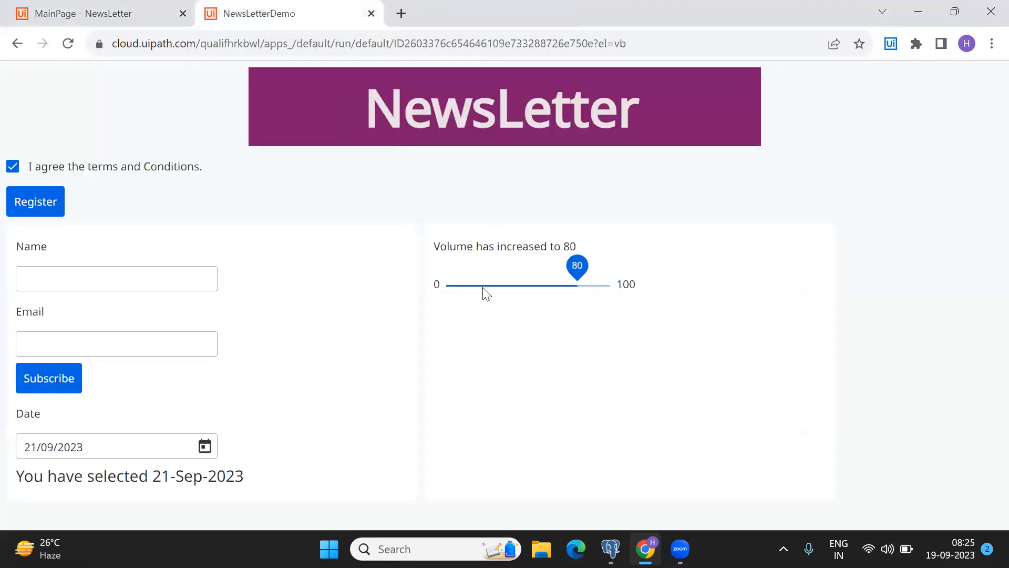
left_click(53, 7)
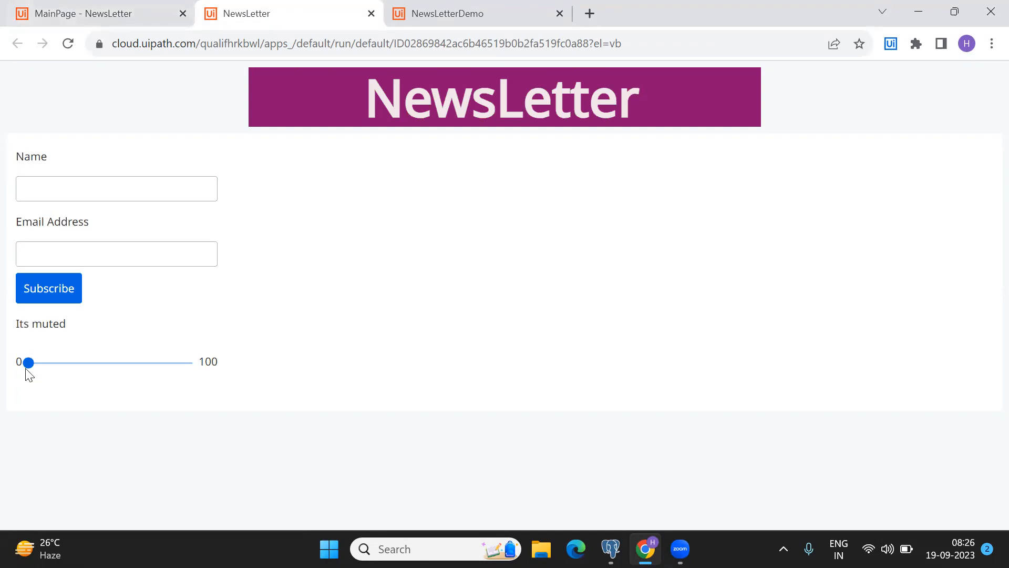
left_click_drag(25, 363, 172, 380)
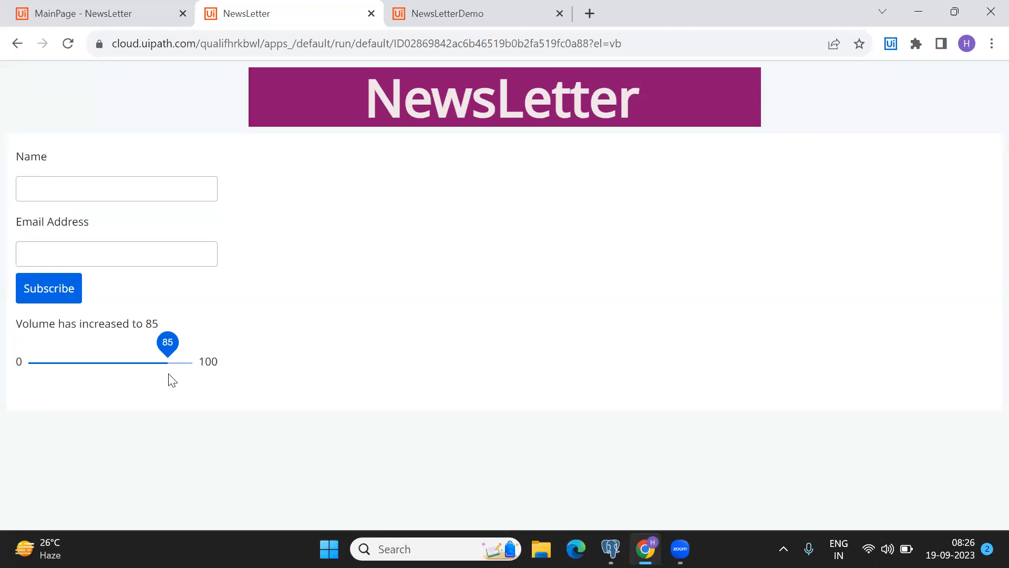
Step: Return to the editor and add a Date Picker control below the slider in Container1
left_click(10, 6)
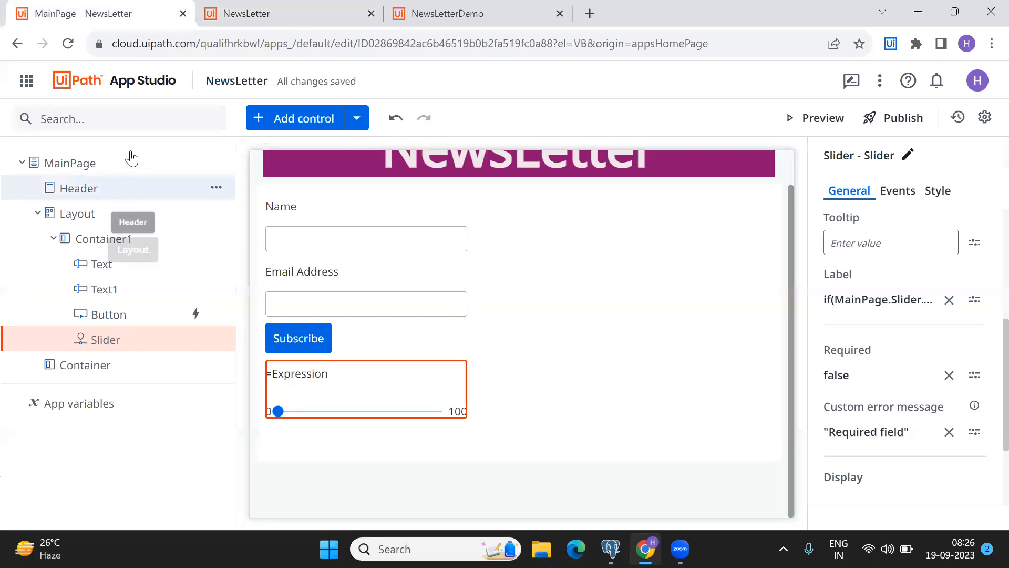
left_click(310, 131)
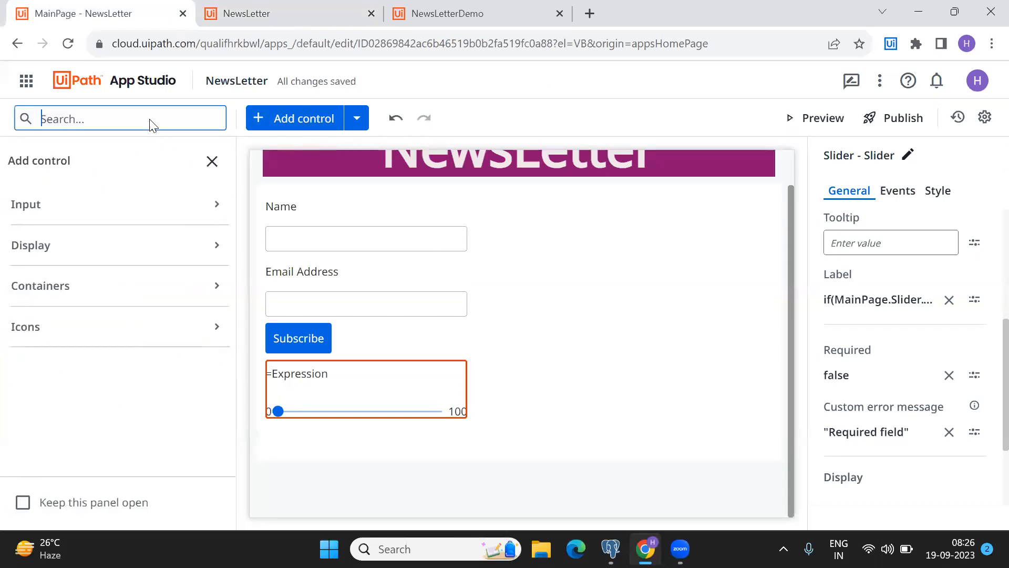
type("date")
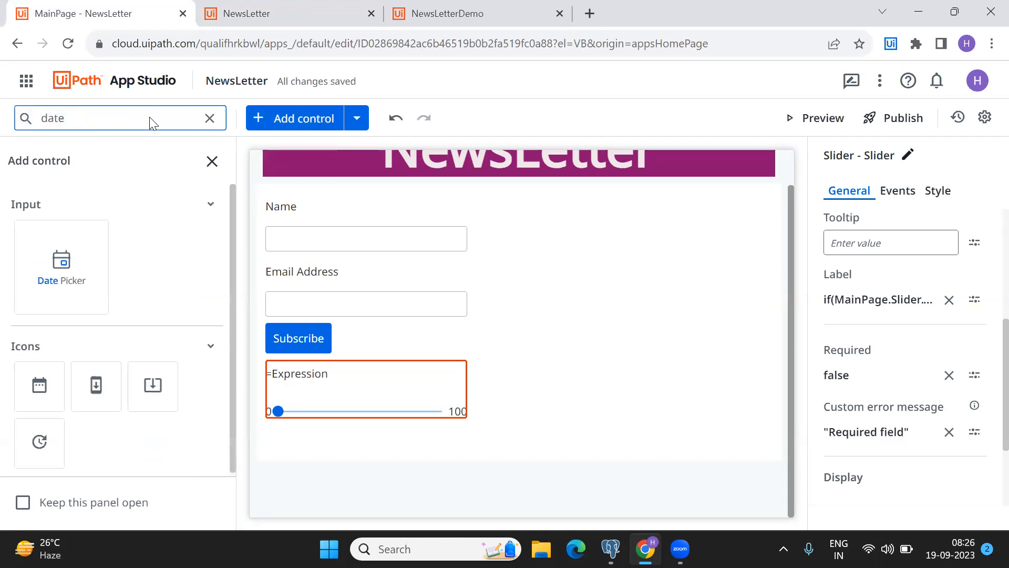
left_click_drag(74, 275, 395, 444)
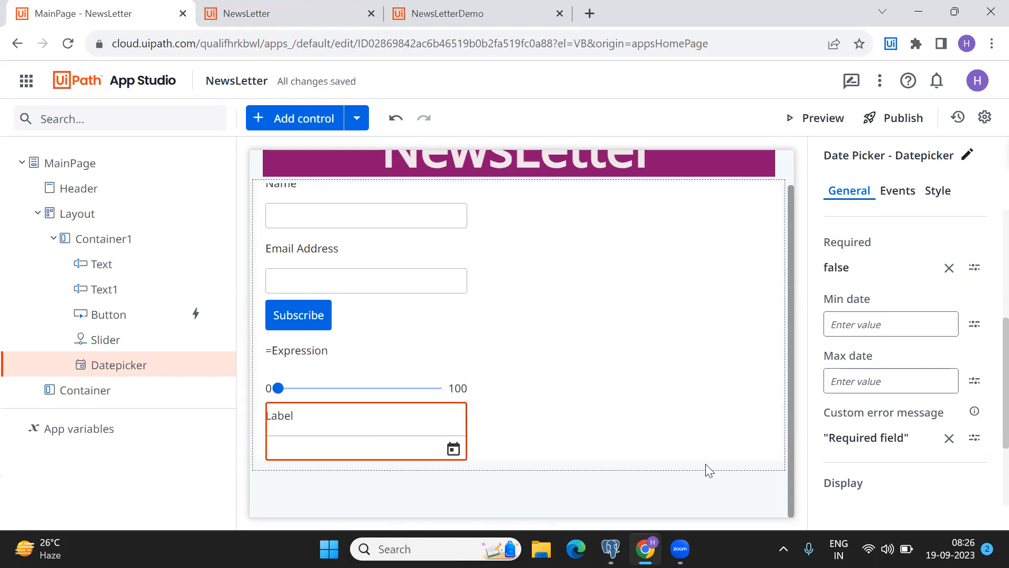
Step: Extend Container1 downward so that the whole date picker fits inside it
left_click(778, 448)
left_click_drag(778, 448, 778, 515)
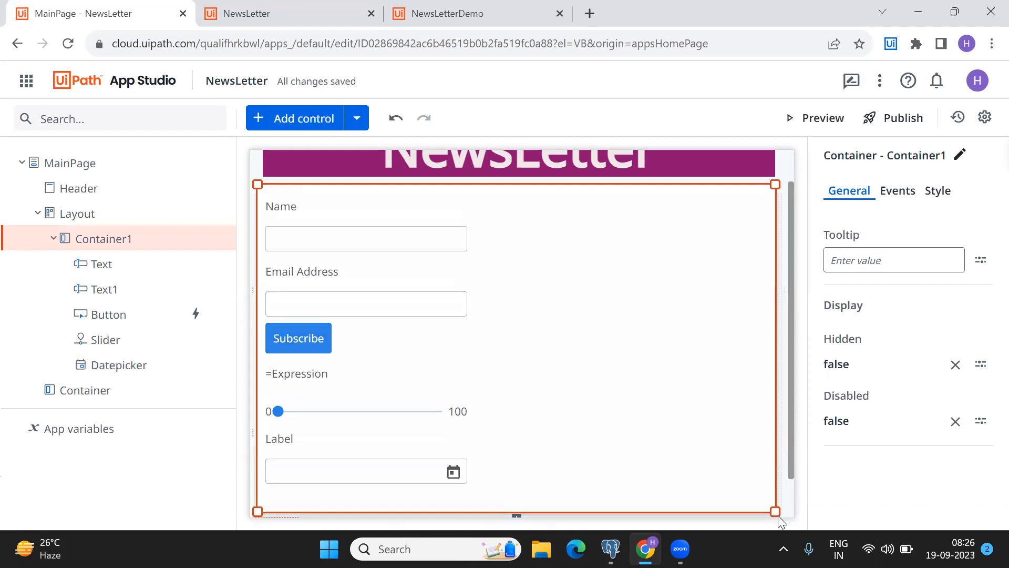
left_click(780, 516)
scroll(689, 444, "down", 1)
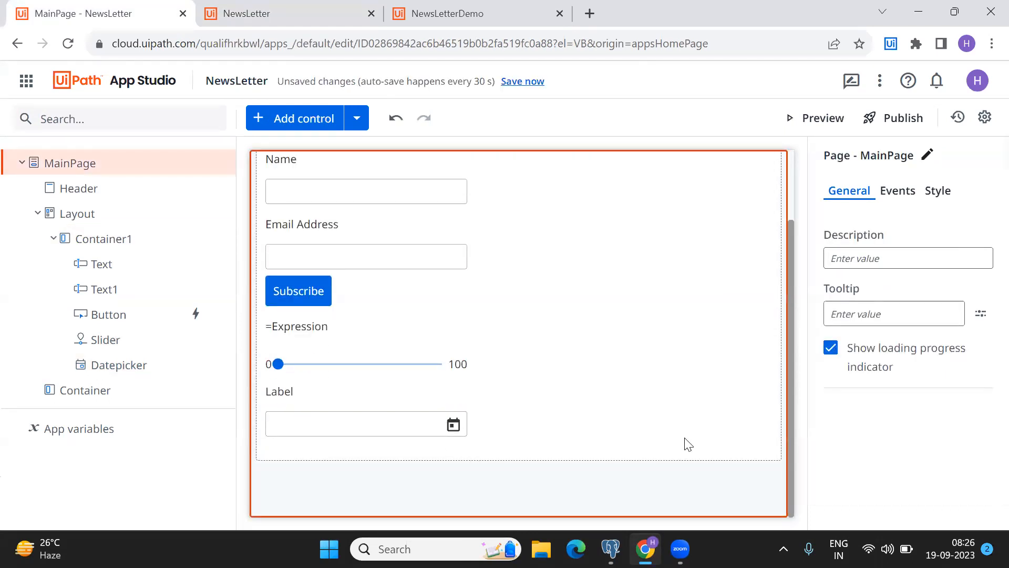
Step: Check the date field in NewsLetterDemo, set the new date picker's label to "select the Date", and save it
left_click(420, 13)
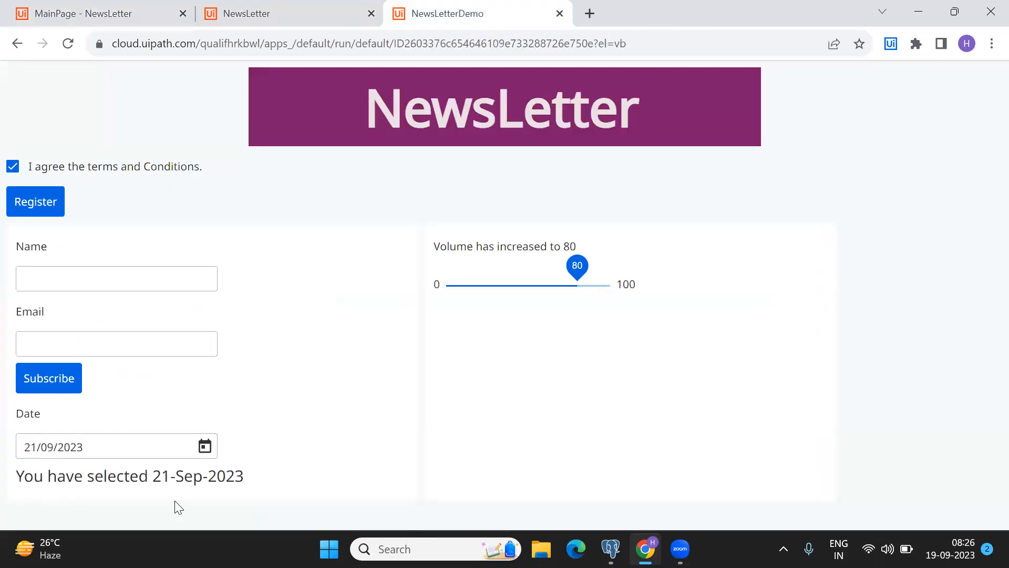
left_click(71, 12)
left_click(453, 425)
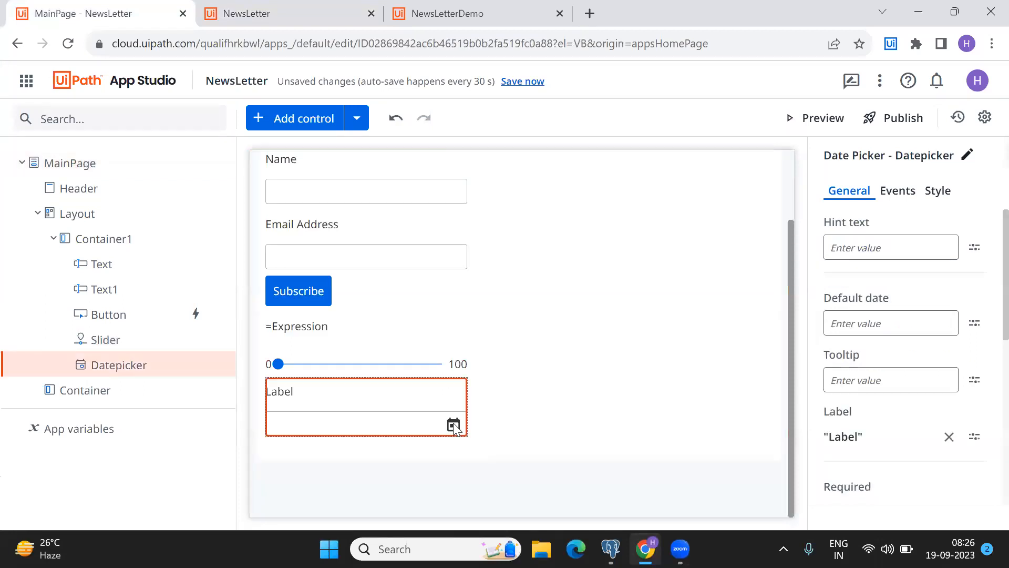
left_click(974, 438)
key("BackSpace")
key("BackSpace")
key("BackSpace")
key("BackSpace")
key("BackSpace")
key("BackSpace")
key("BackSpace")
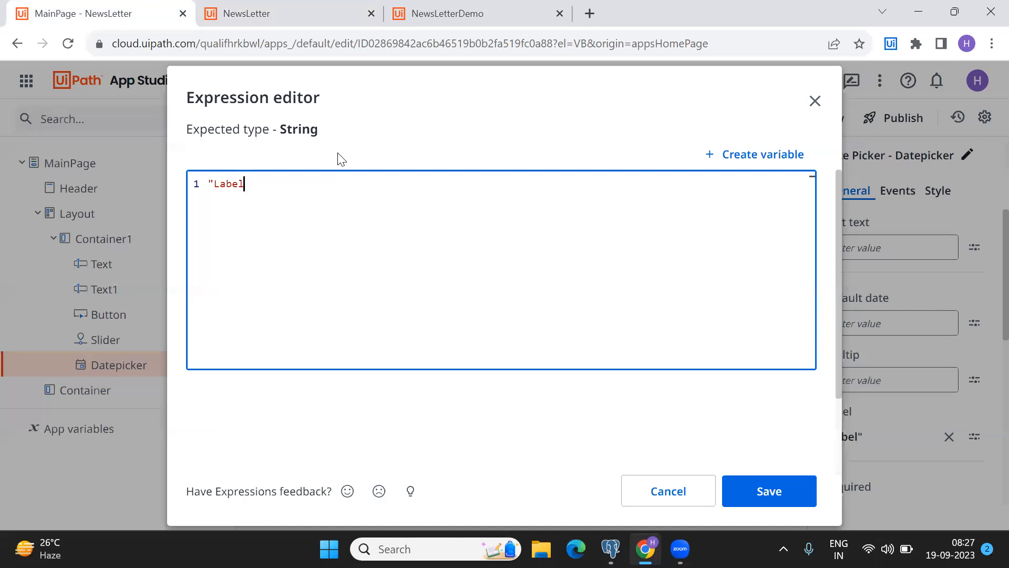
type("\"Provi")
key("BackSpace")
key("BackSpace")
key("BackSpace")
key("BackSpace")
key("BackSpace")
type("select ")
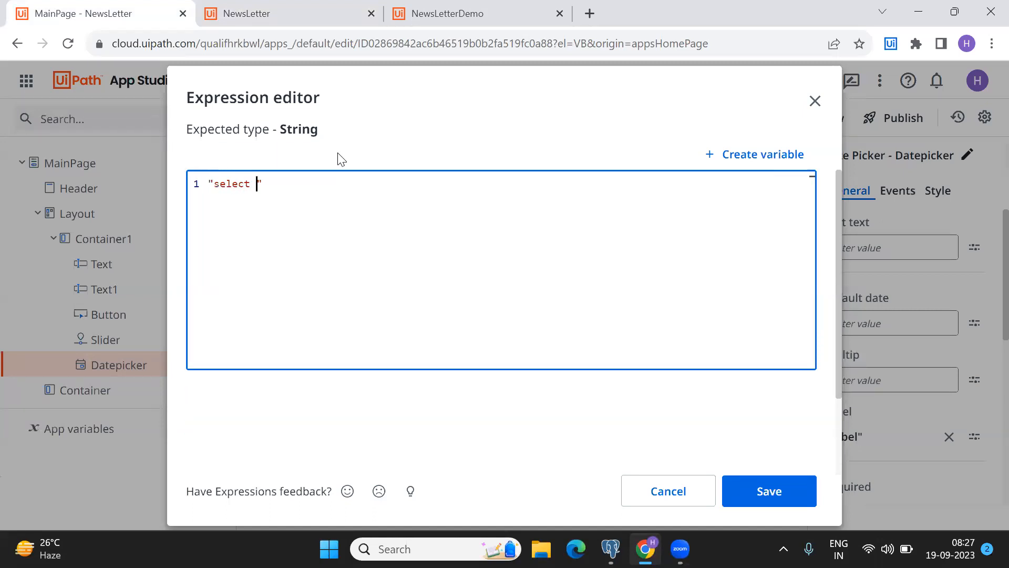
type("the Da")
key("BackSpace")
type("ate")
left_click(757, 486)
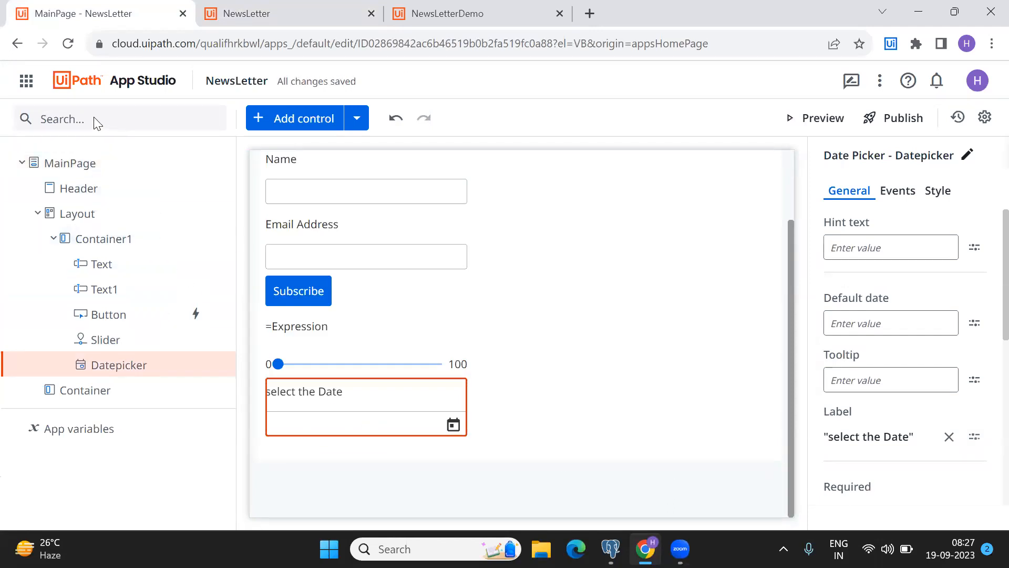
Step: Add a Label control below the date picker in Container1
left_click(297, 116)
type("label")
left_click_drag(70, 283, 353, 445)
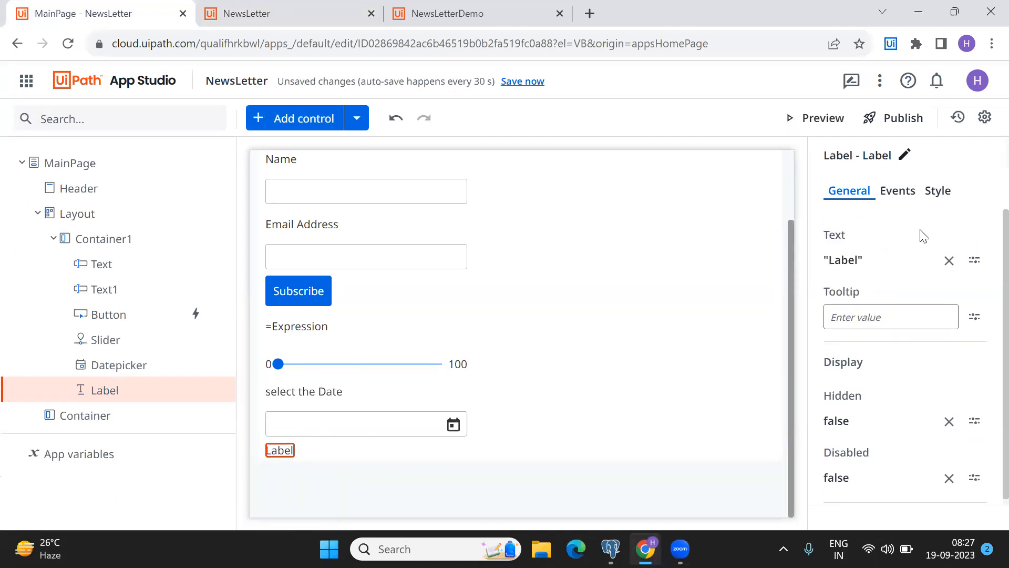
Step: Replace the new label's text with an expression that reads the date picker's value: MainPage.Datepicker.Value.Value
left_click(973, 260)
key("BackSpace")
key("BackSpace")
key("BackSpace")
key("BackSpace")
key("BackSpace")
key("BackSpace")
type("main")
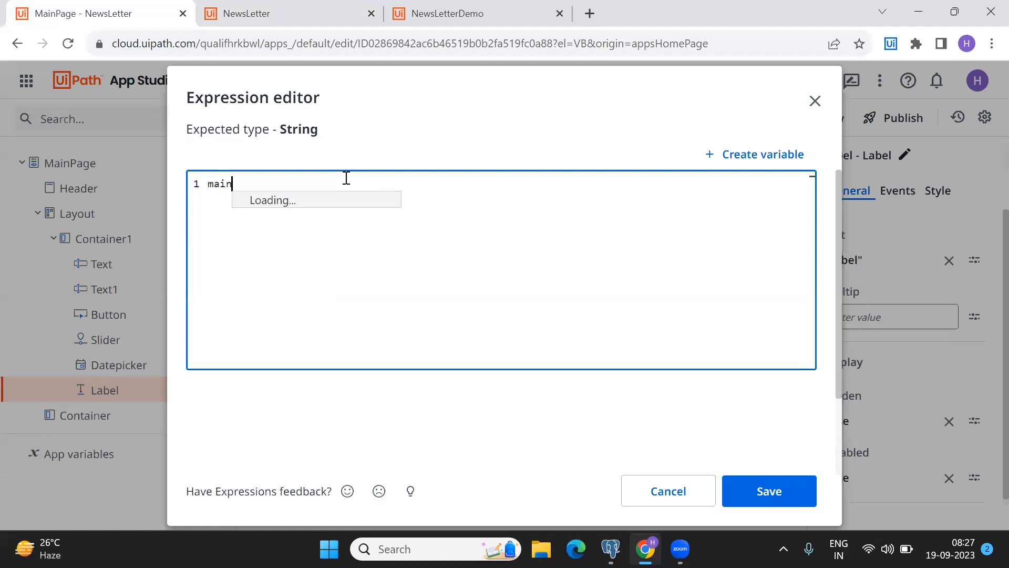
key("Return")
type(".")
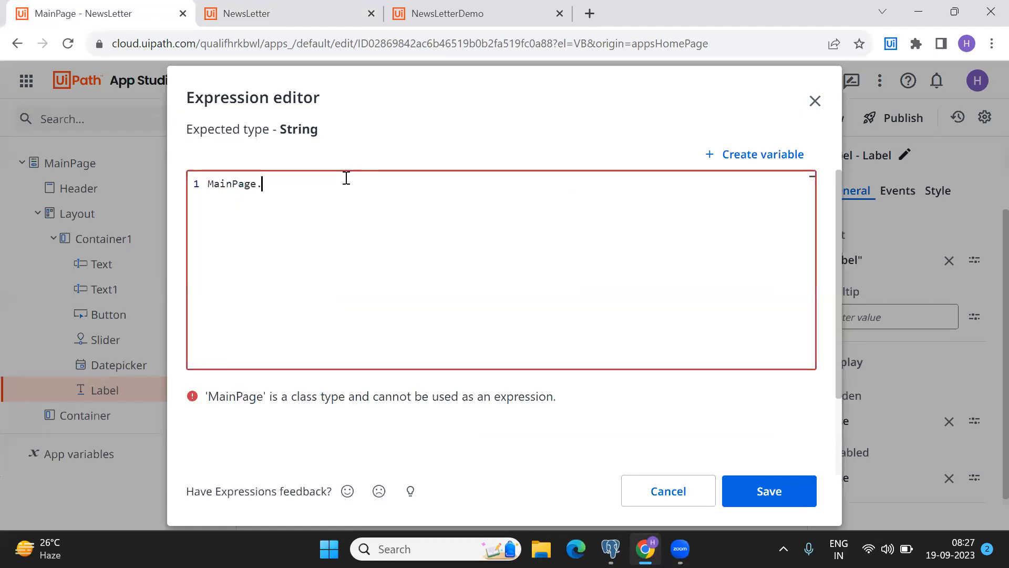
type("da")
key("Return")
type(".va")
key("Return")
type(".c")
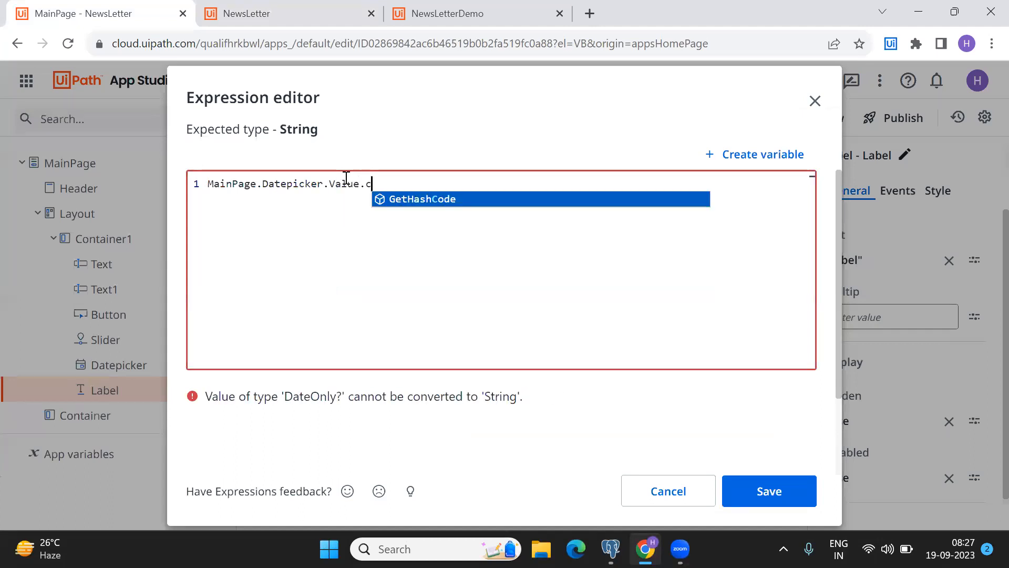
key("BackSpace")
key("Return")
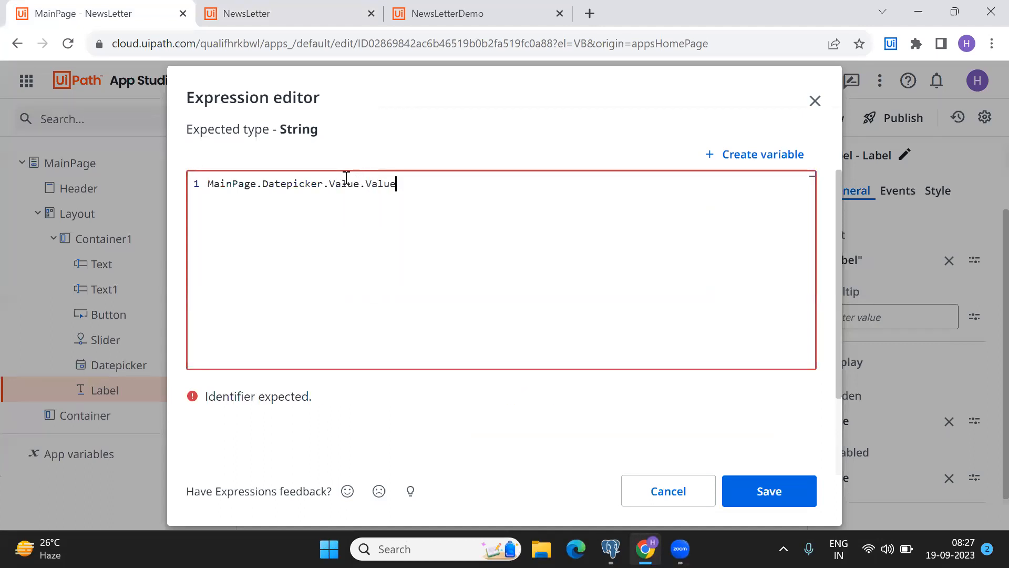
Step: Convert the date value to text by appending .ToString("dd-MMM-yyyy") to the label expression
type(".tost")
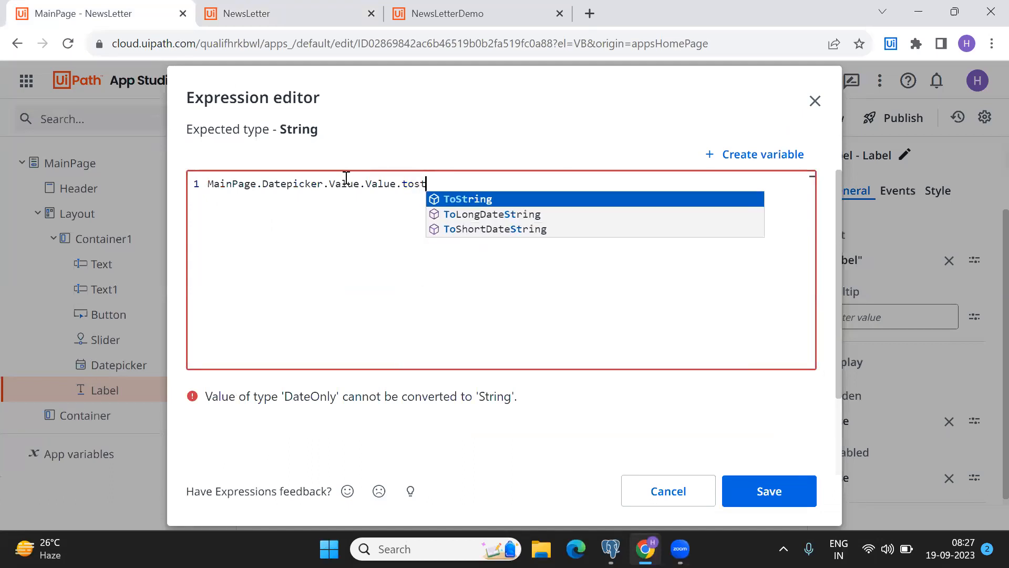
key("Return")
type("(\"dd")
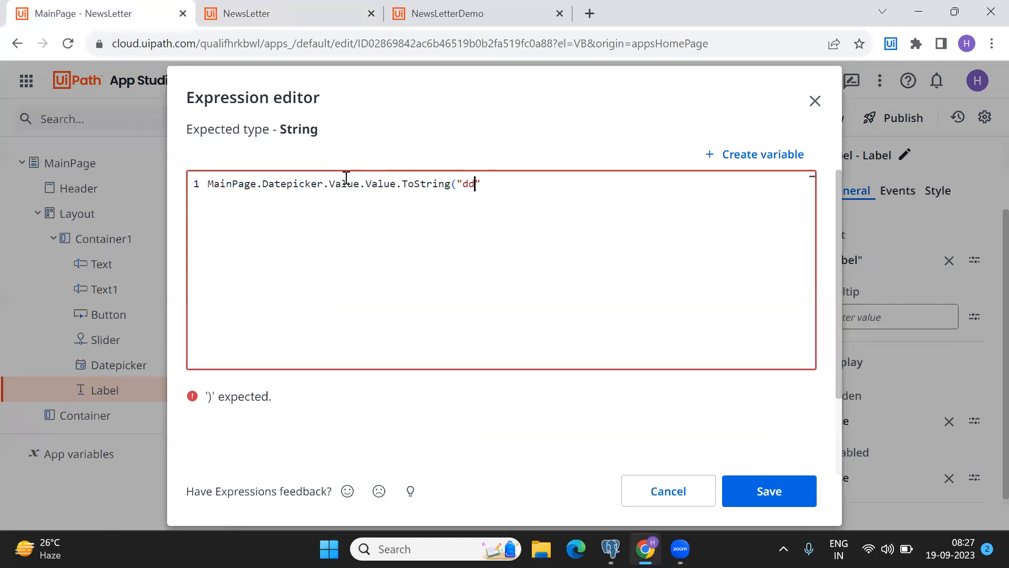
type("_MMM")
type("_yyyy")
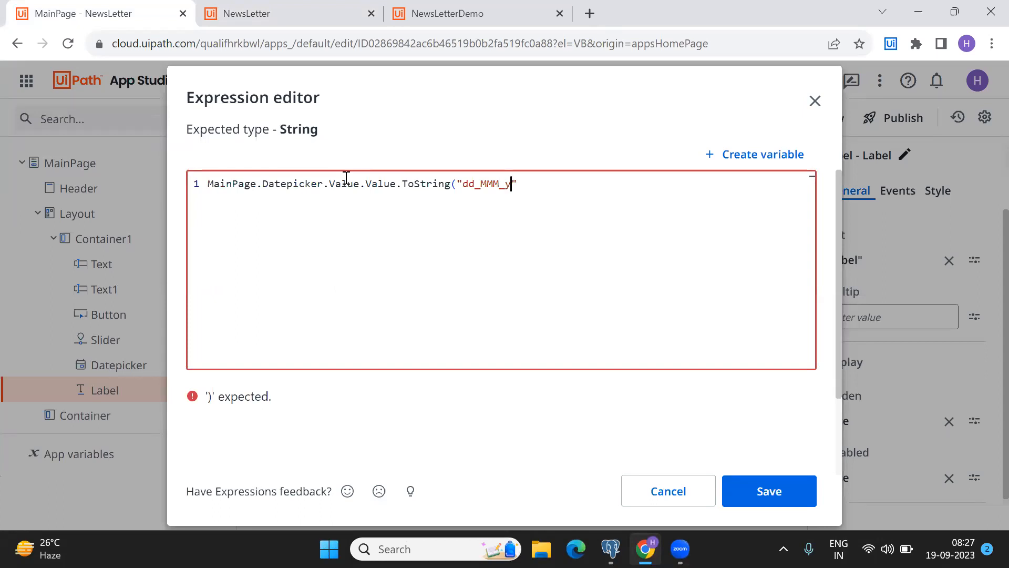
key("Left")
key("Left")
key("Left")
key("Left")
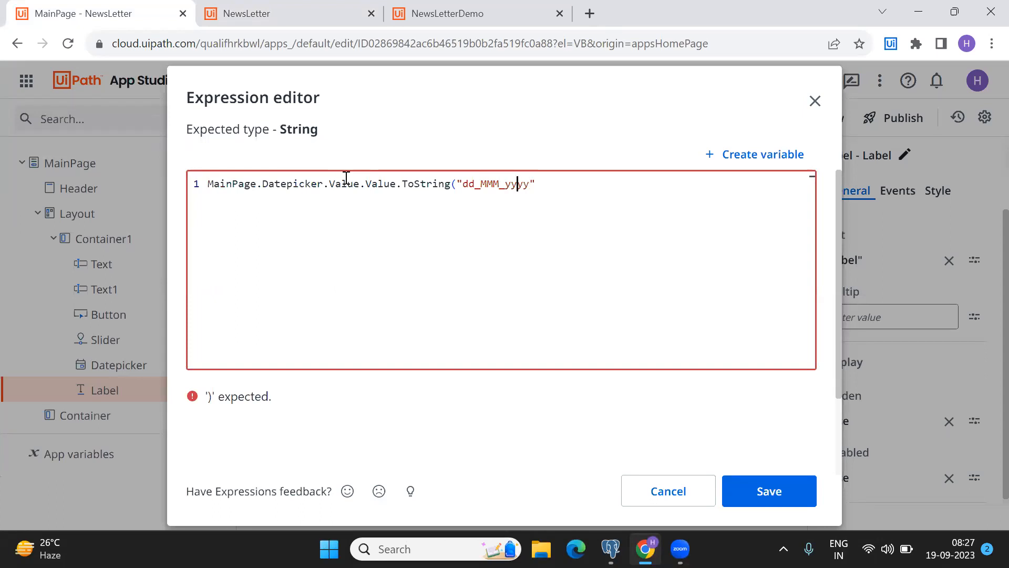
key("BackSpace")
type("-")
key("Left")
key("Left")
key("Left")
key("Left")
key("BackSpace")
type("-")
key("Right")
key("Right")
key("Right")
key("Right")
key("Right")
key("Right")
key("Right")
key("Right")
key("Right")
type(")")
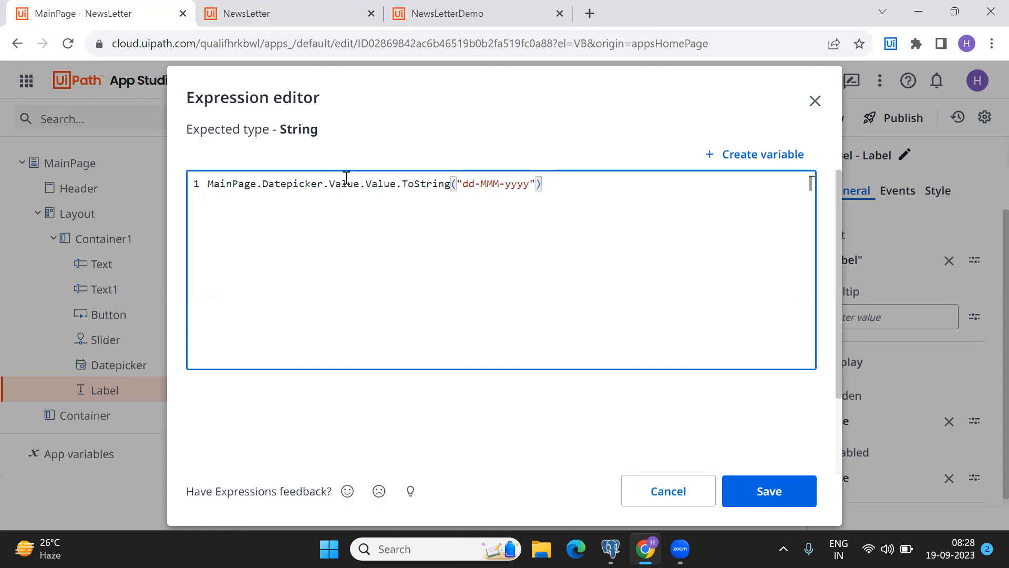
Step: Prefix the label expression with "You have selected "+ and save it
key("Home")
type("\"Y")
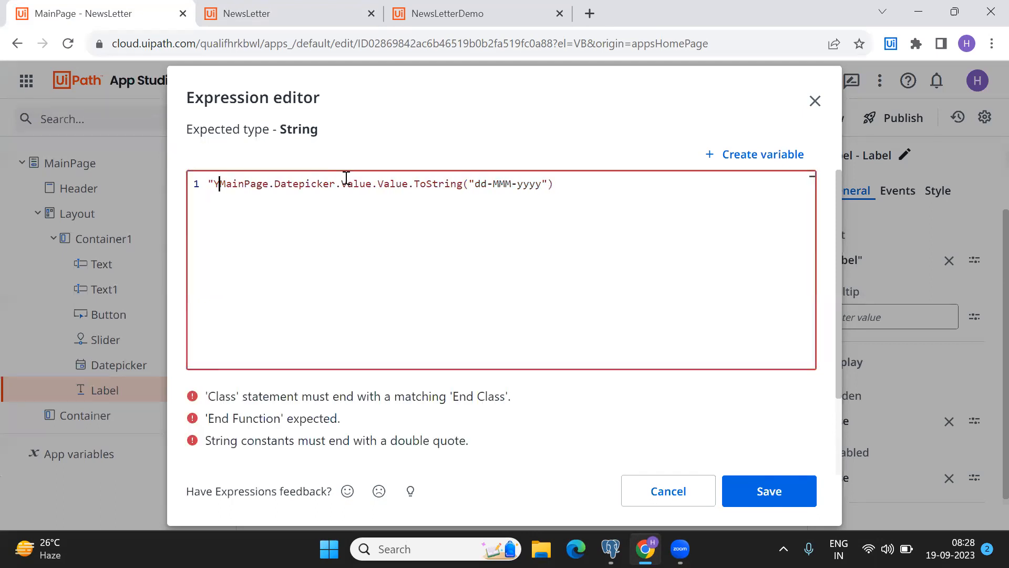
type("ou have selected")
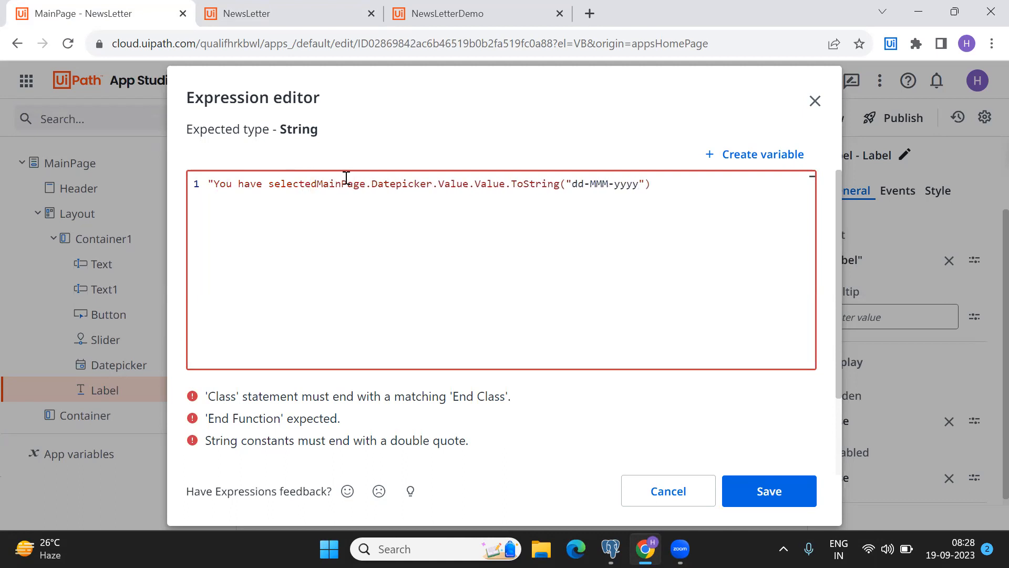
type("\"+")
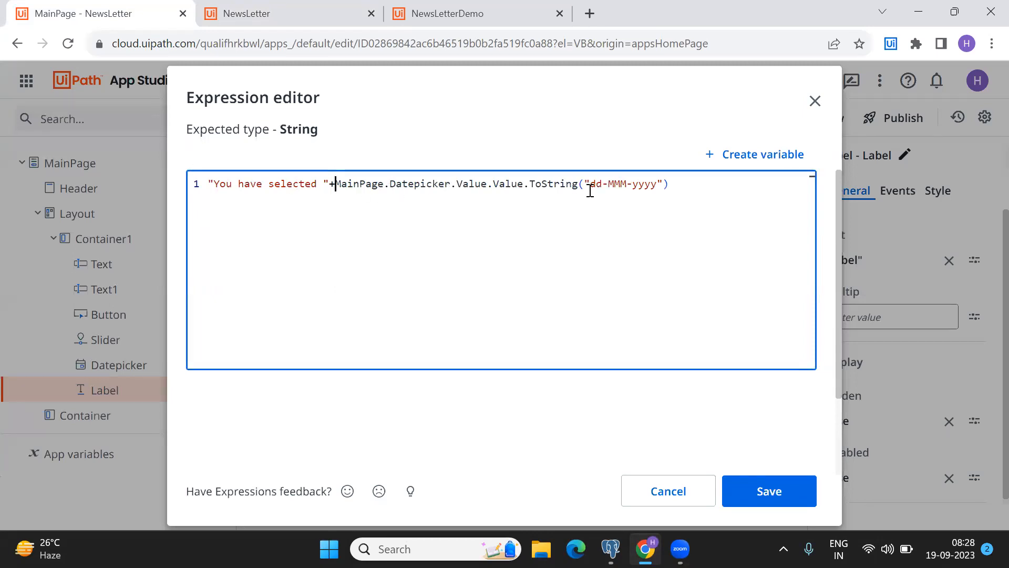
left_click(773, 495)
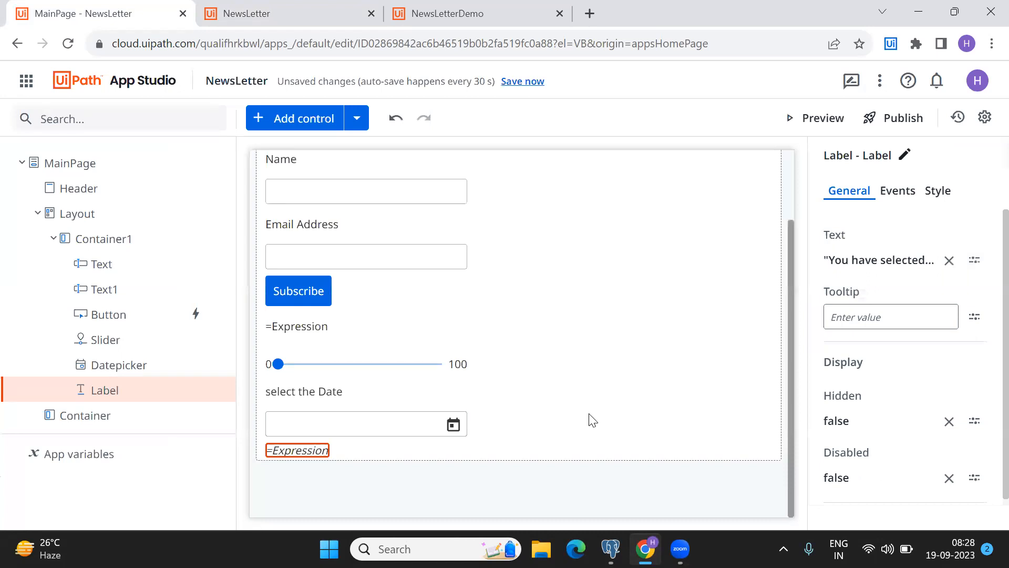
Step: Preview the NewsLetter app and pick 28/09/2023 in its date picker to test the label
left_click(824, 118)
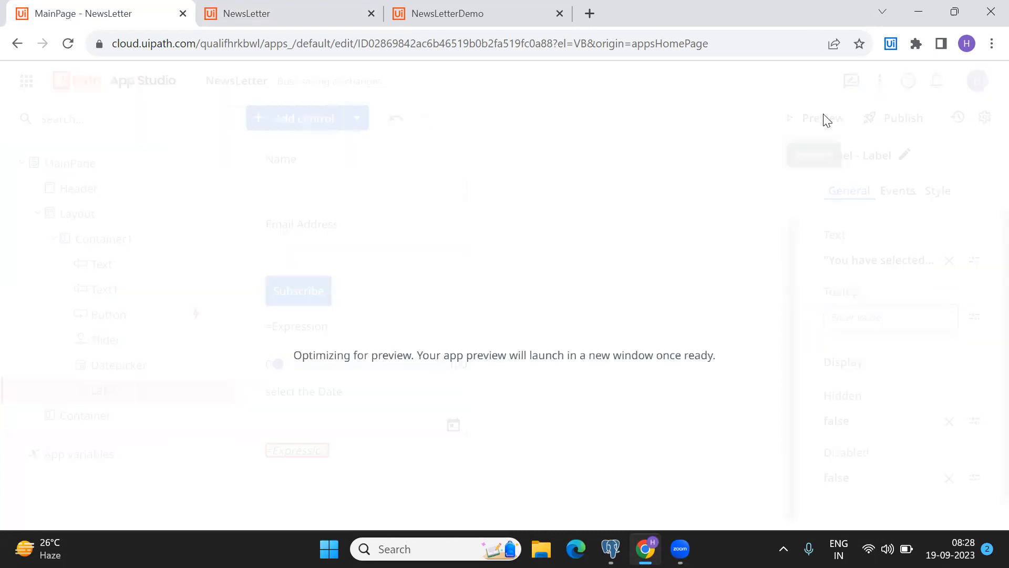
left_click(371, 14)
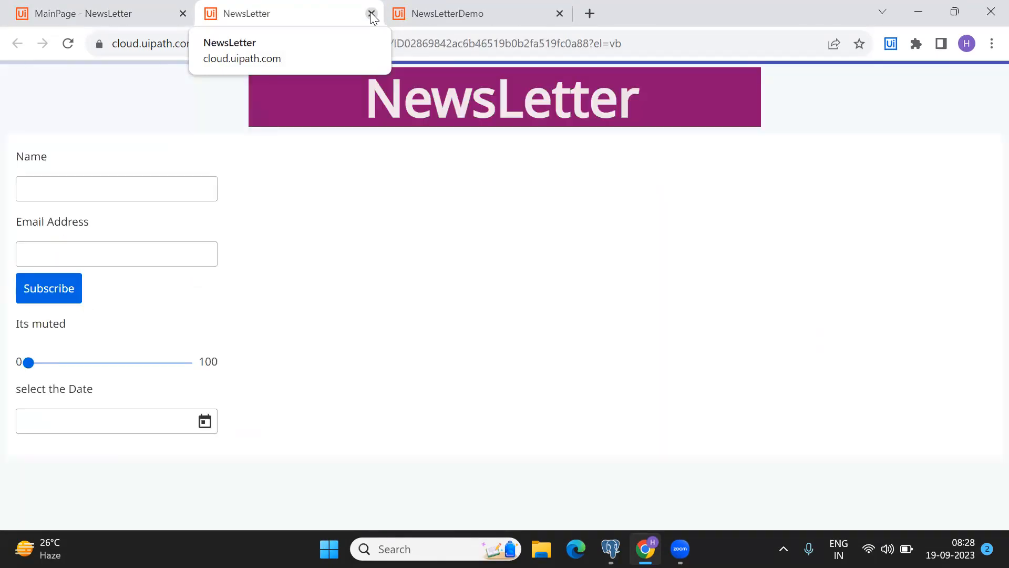
left_click(212, 429)
left_click(158, 351)
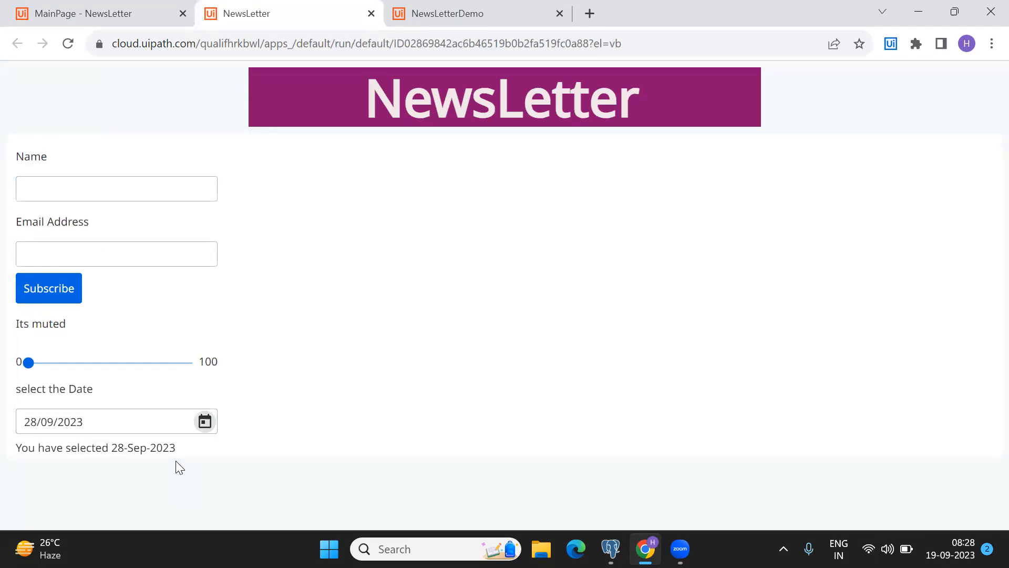
Step: Check the terms checkbox and Register button in NewsLetterDemo, and return to the NewsLetter editor
left_click(128, 7)
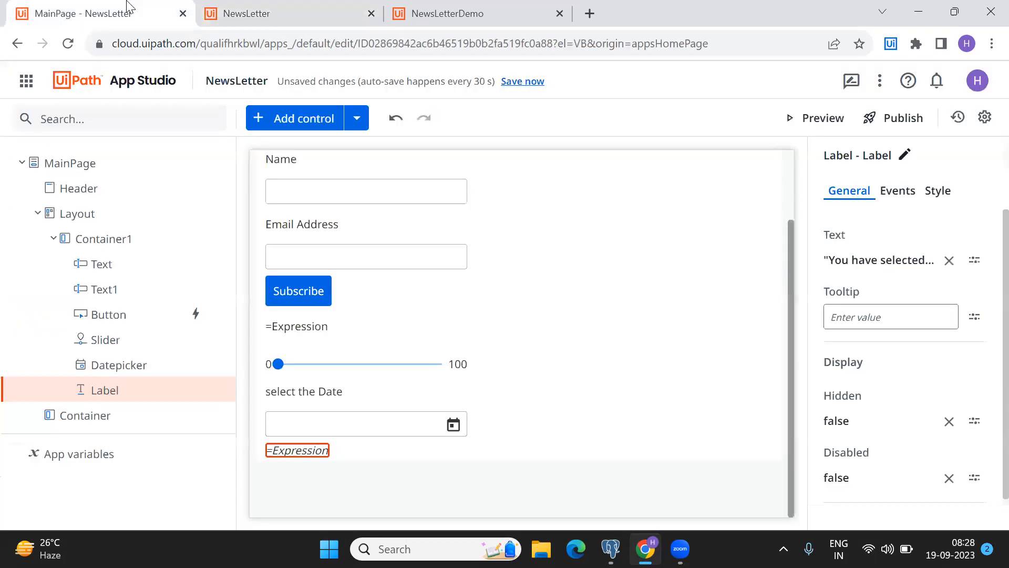
left_click(506, 7)
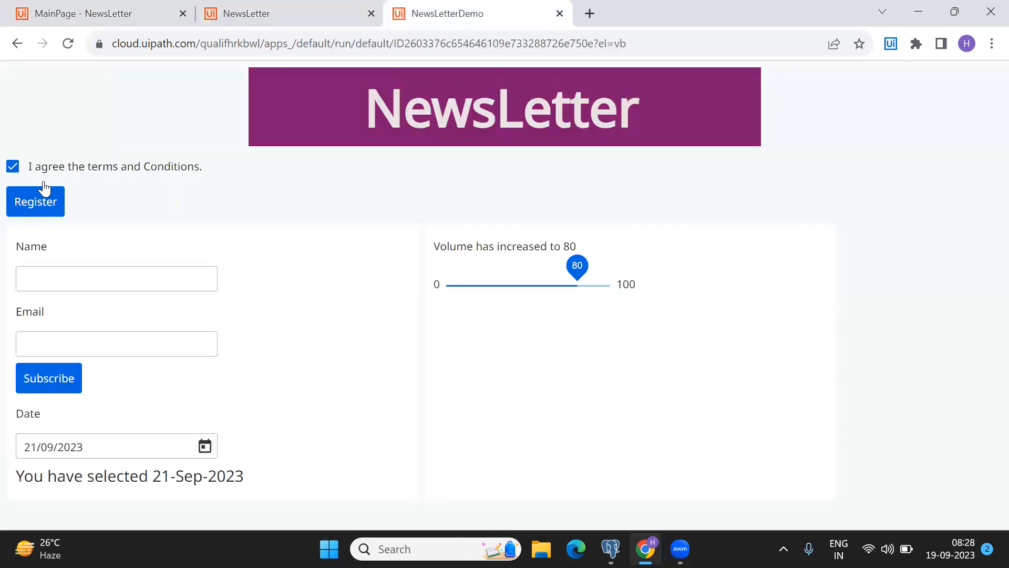
left_click(83, 7)
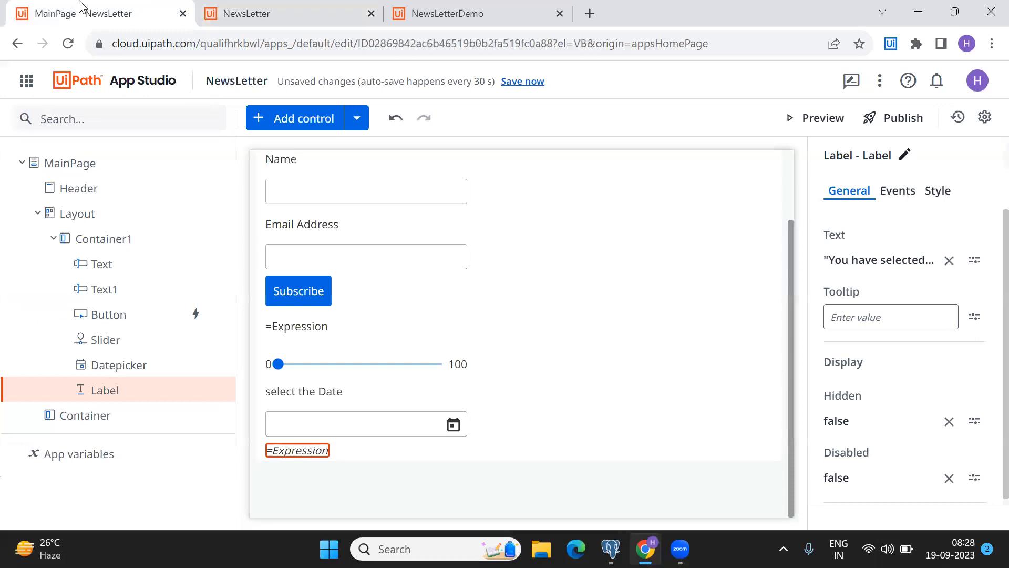
Step: Find the Checkbox control by searching for "check" and add it below the date label in Container1
left_click(310, 120)
left_click(513, 8)
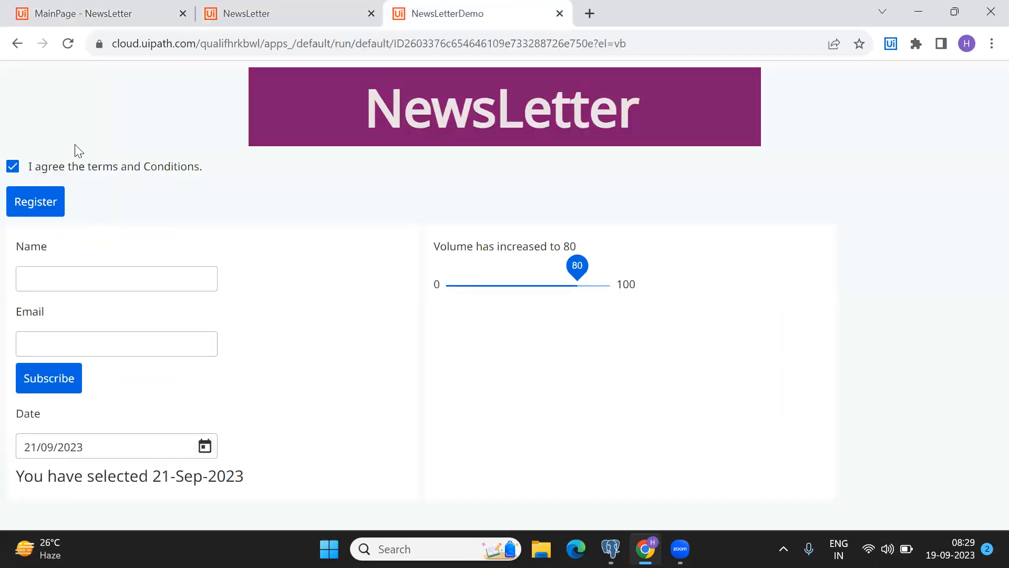
left_click(138, 7)
type("c")
key("BackSpace")
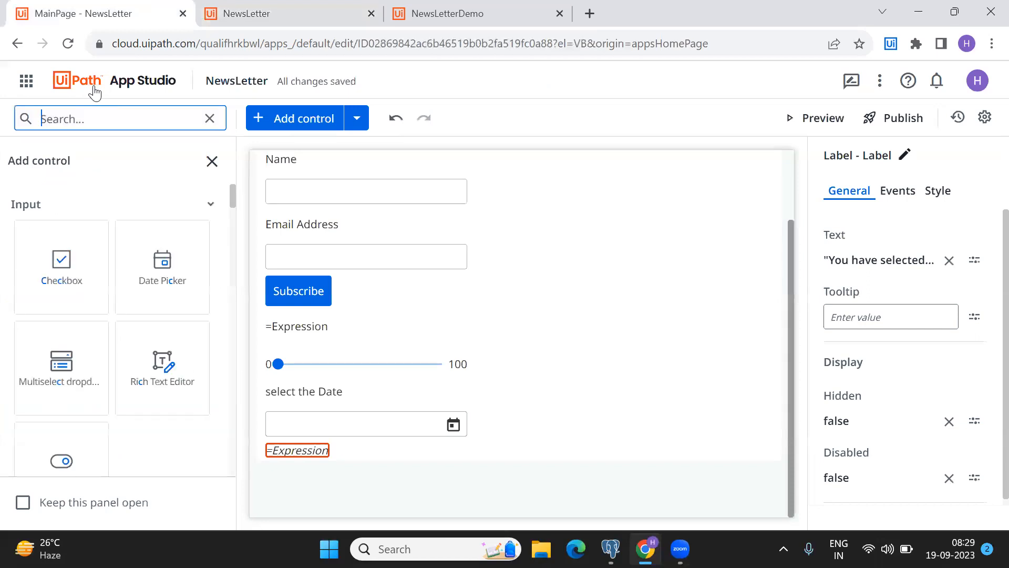
type("c")
key("BackSpace")
type("check")
left_click_drag(63, 280, 407, 459)
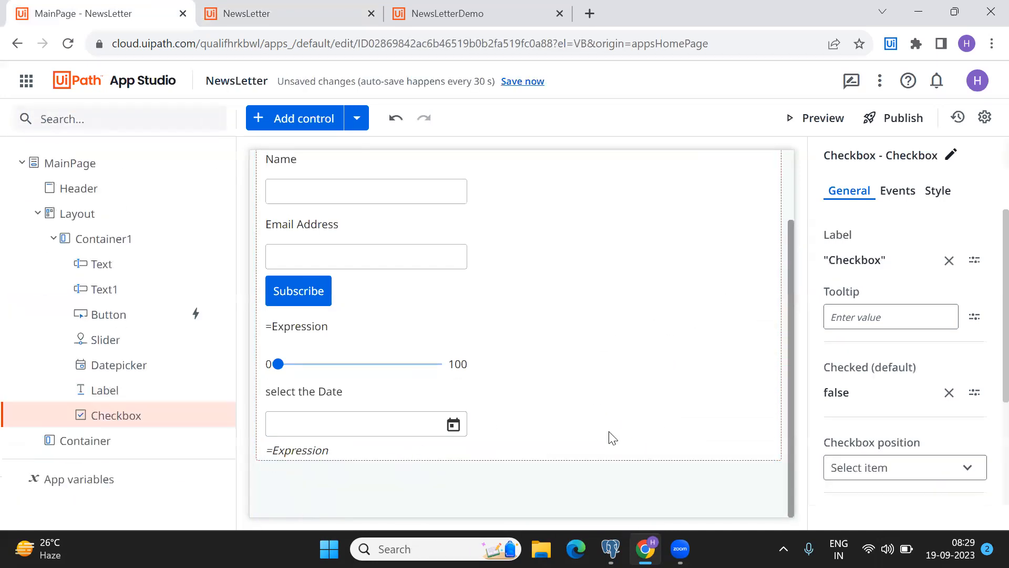
Step: Extend Container1 downward so that the checkbox fits inside it with spare room below
left_click(777, 456)
left_click_drag(779, 473, 770, 566)
scroll(684, 394, "down", 2)
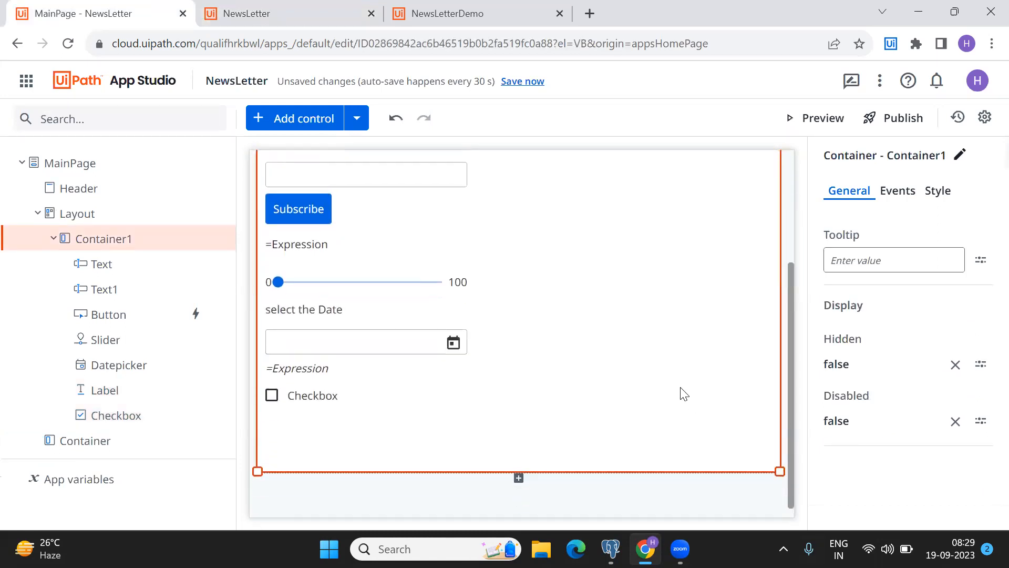
left_click_drag(780, 471, 790, 514)
scroll(466, 419, "down", 2)
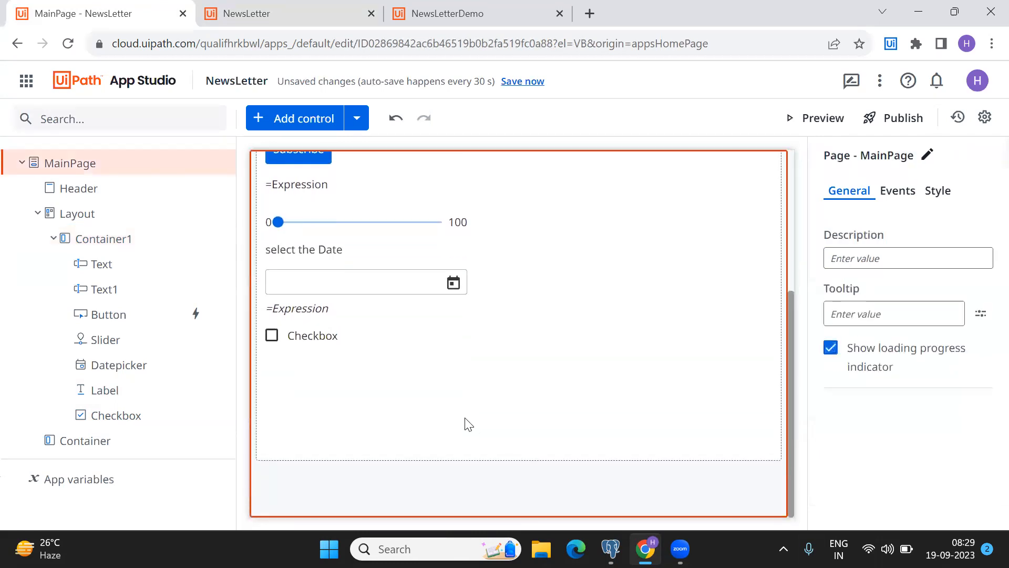
Step: Set the checkbox's label to "I agree the terms and conditions" and save it
left_click(310, 341)
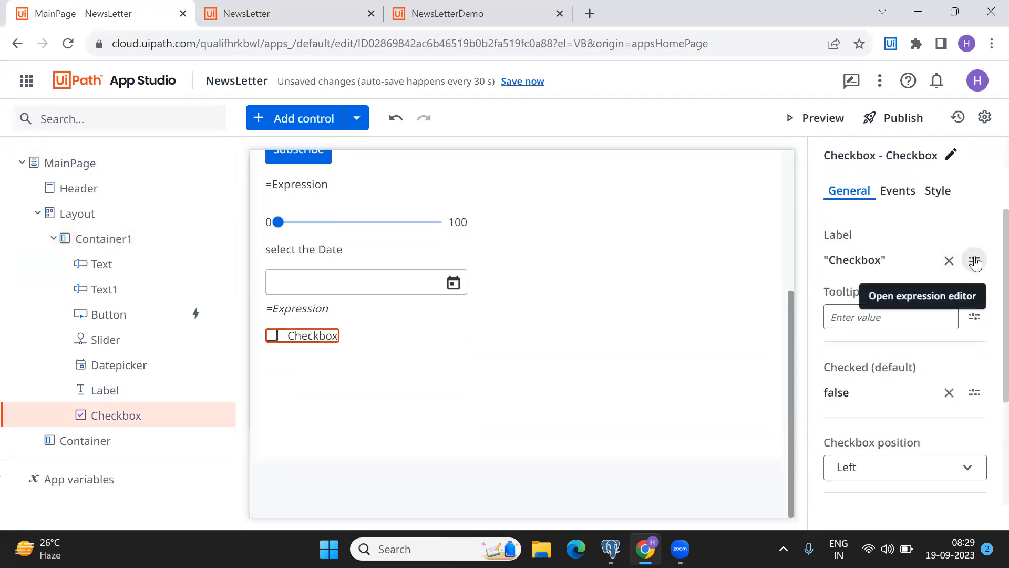
key("BackSpace")
key("BackSpace")
key("BackSpace")
key("BackSpace")
key("BackSpace")
key("BackSpace")
key("BackSpace")
key("BackSpace")
key("BackSpace")
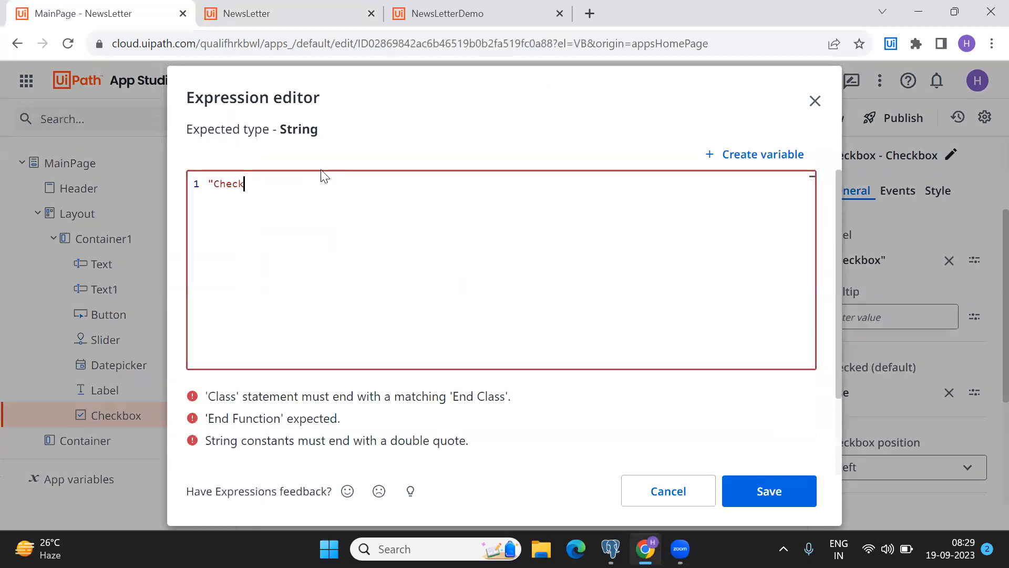
type("\"I agree the terms and conditions")
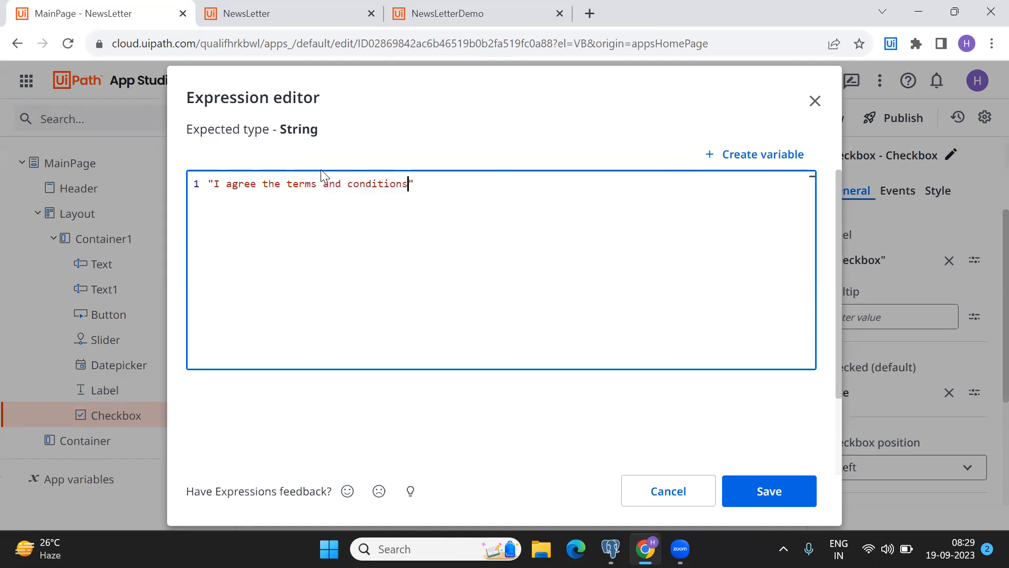
left_click(765, 499)
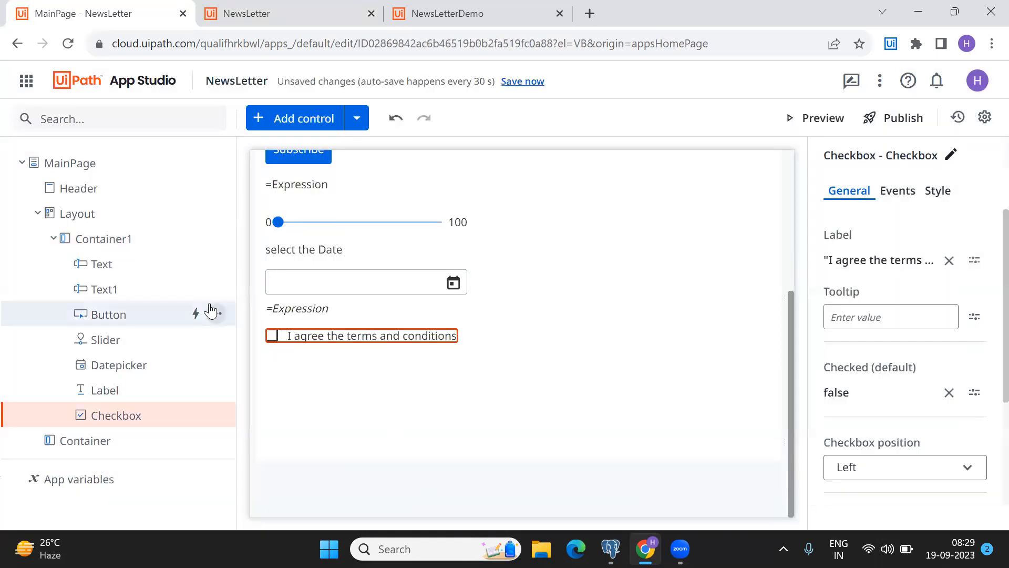
Step: Search the controls for "butt" and add a Button below the terms checkbox in Container1
left_click(317, 121)
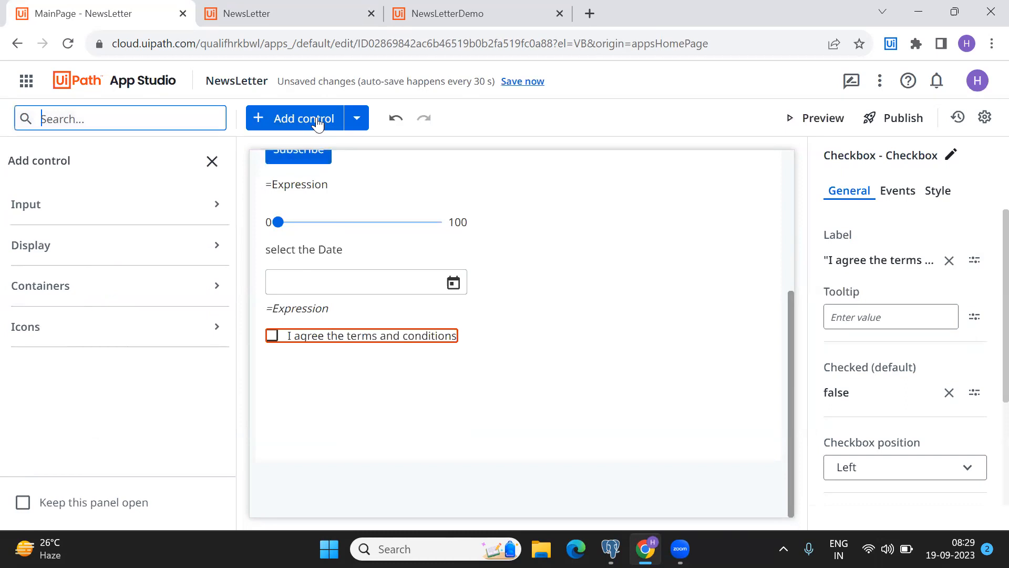
type("bur")
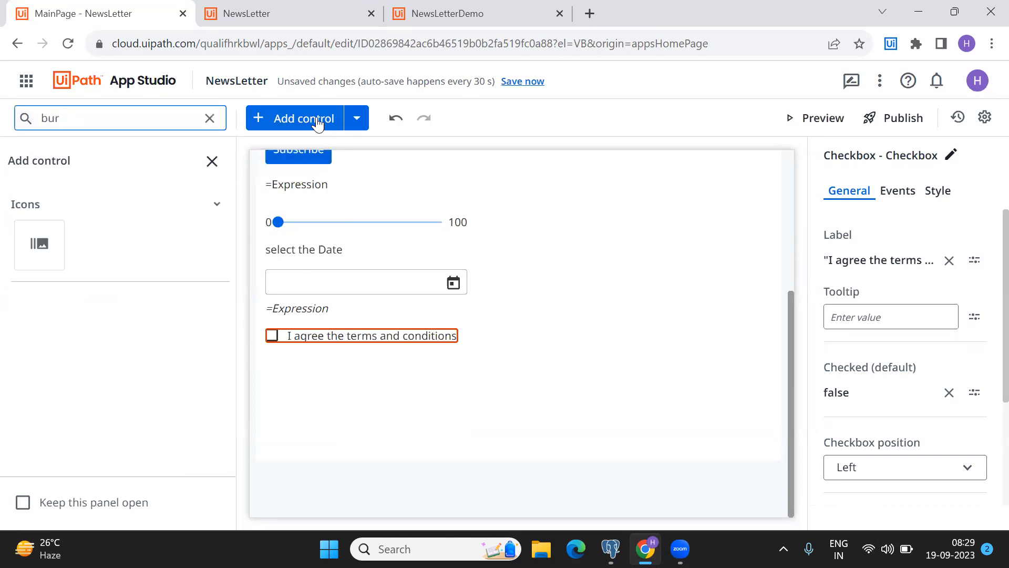
type("tt")
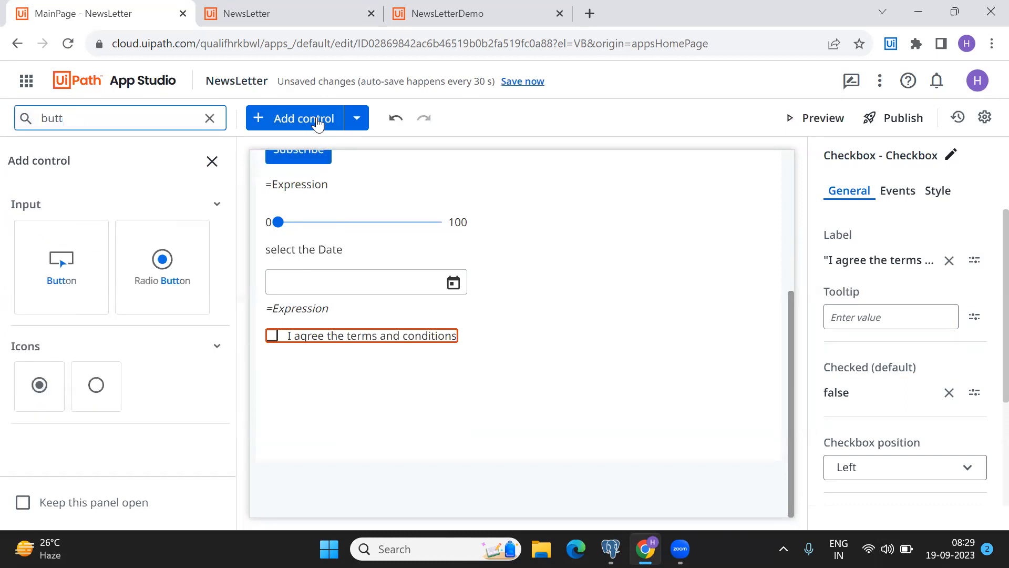
left_click_drag(95, 265, 292, 366)
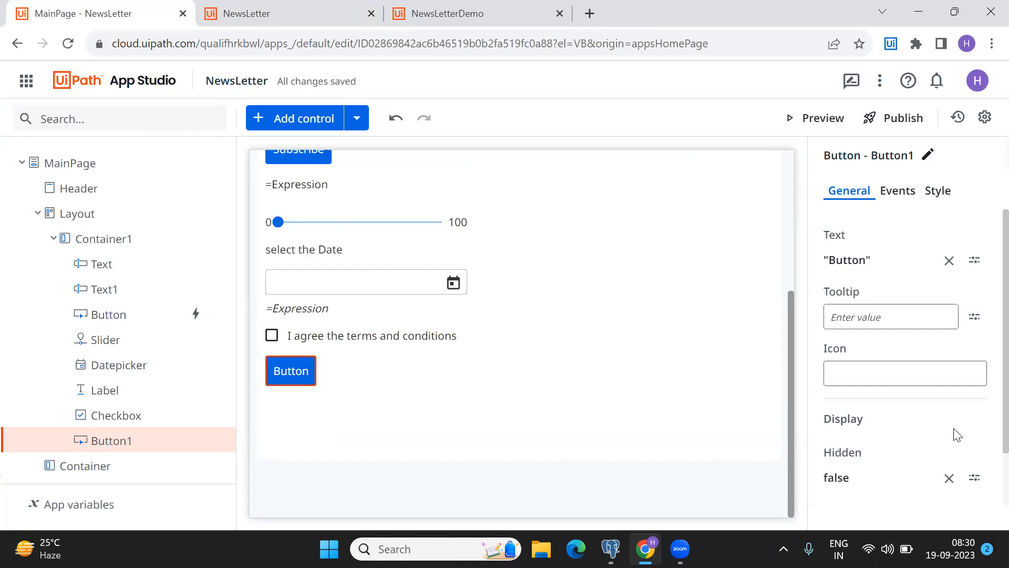
Step: Set the new button's Disabled property to True
scroll(957, 434, "down", 1)
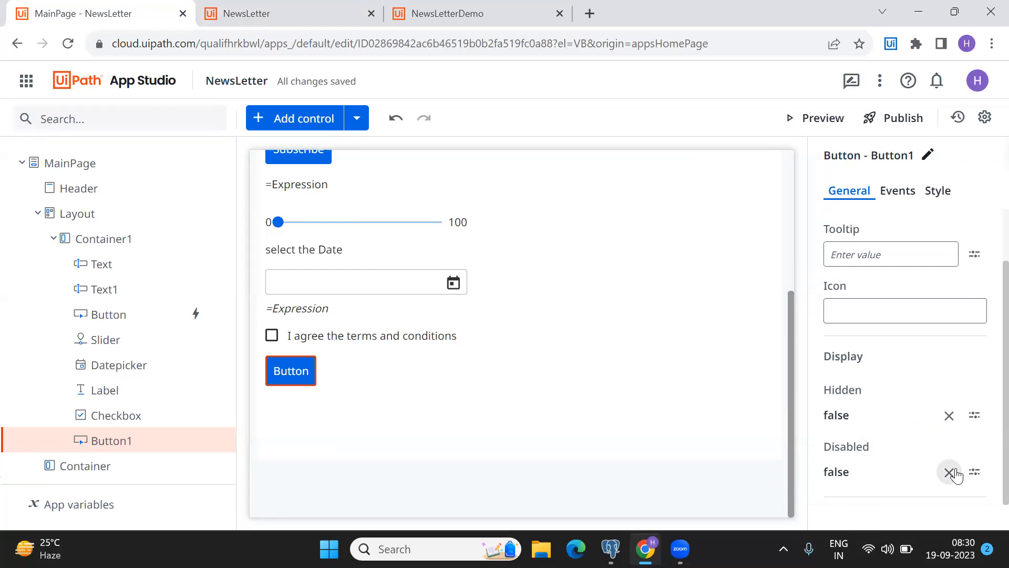
left_click(949, 472)
left_click(875, 468)
type("True")
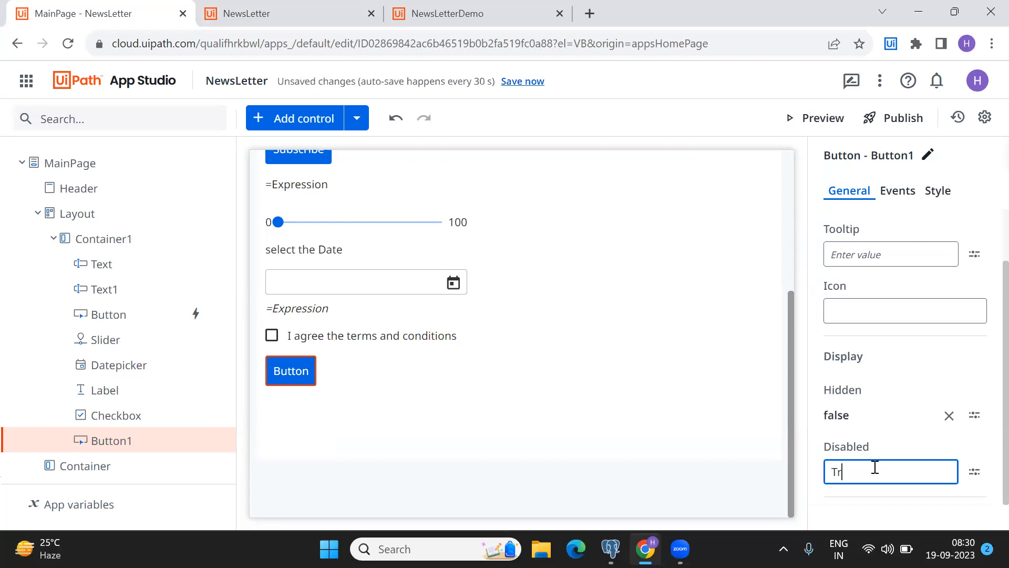
left_click(581, 398)
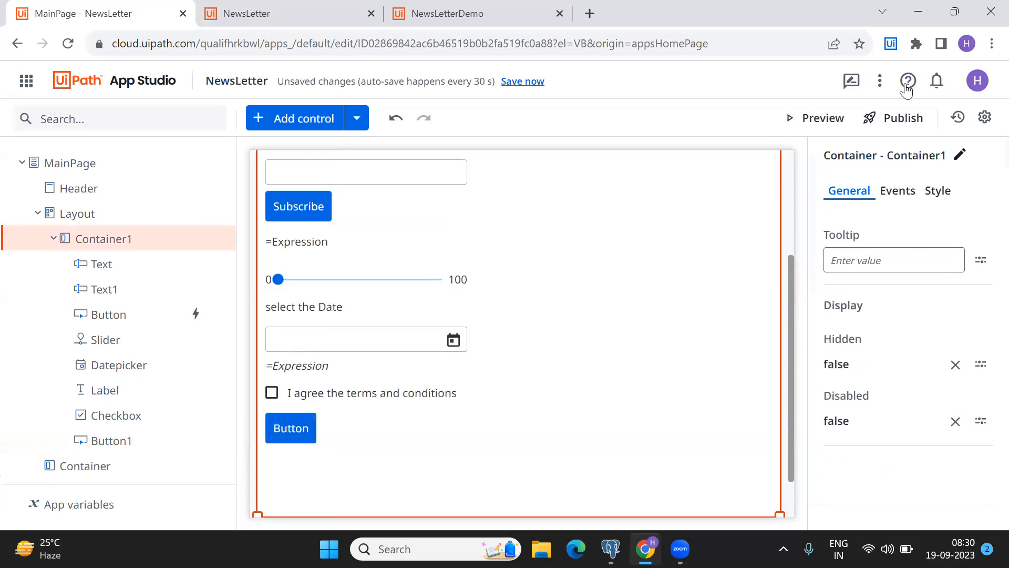
Step: Preview the app with the terms checkbox ticked to check the new button's state, and return to the editor
left_click(810, 126)
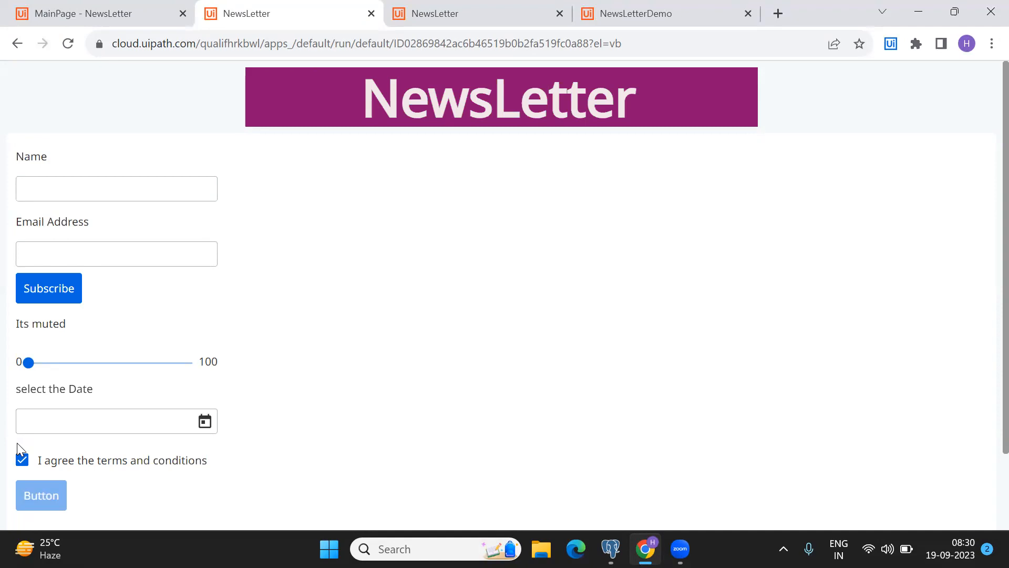
left_click(32, 12)
Step: Replace the Disabled expression of the button below the terms checkbox with MainPage.Checkbox.Value
scroll(407, 398, "down", 1)
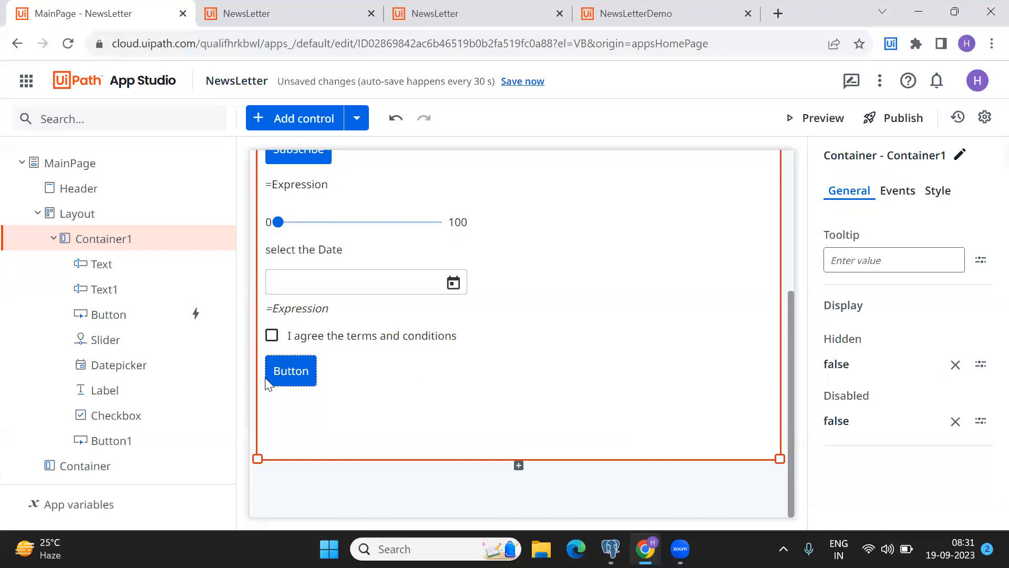
left_click(280, 375)
scroll(816, 431, "down", 1)
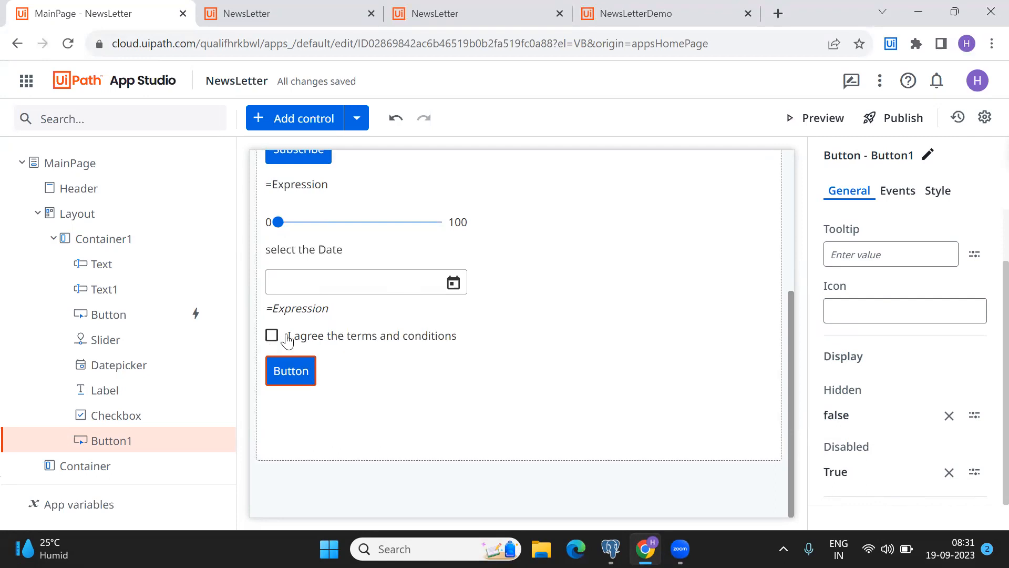
left_click(975, 473)
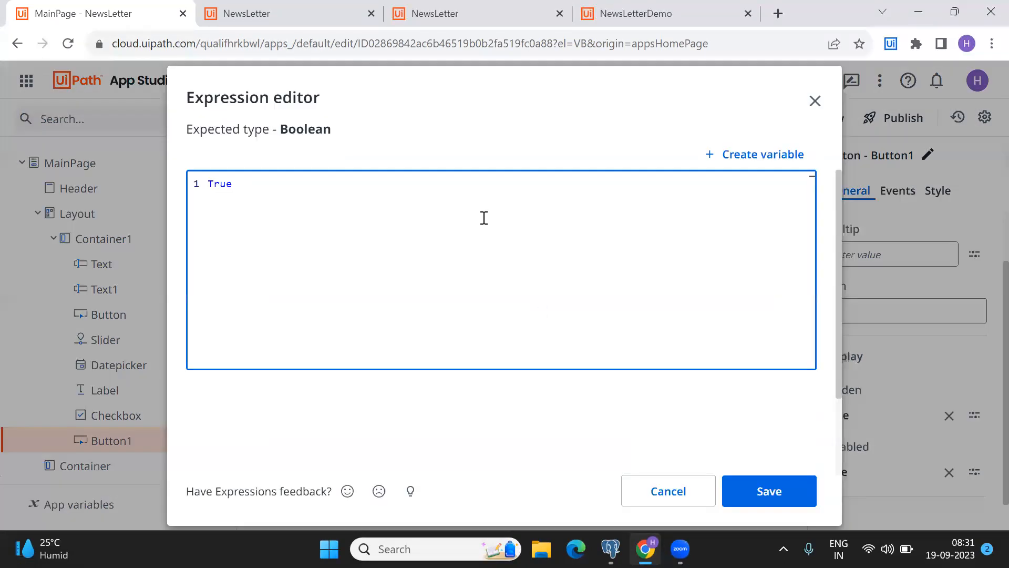
left_click_drag(458, 188, 134, 194)
key("BackSpace")
type("main")
key("Return")
type(".")
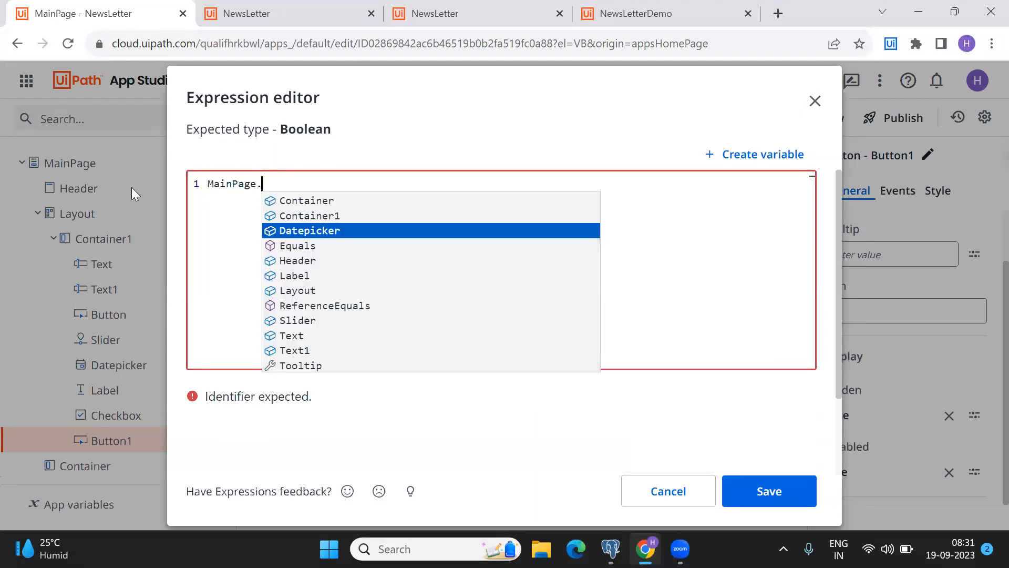
type("Chec")
key("Return")
type(".v")
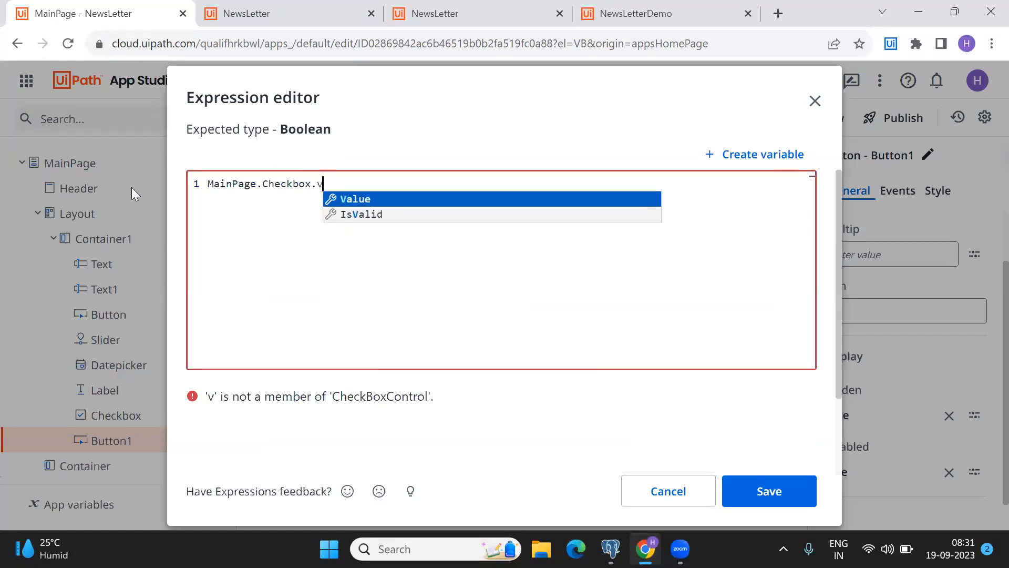
key("Return")
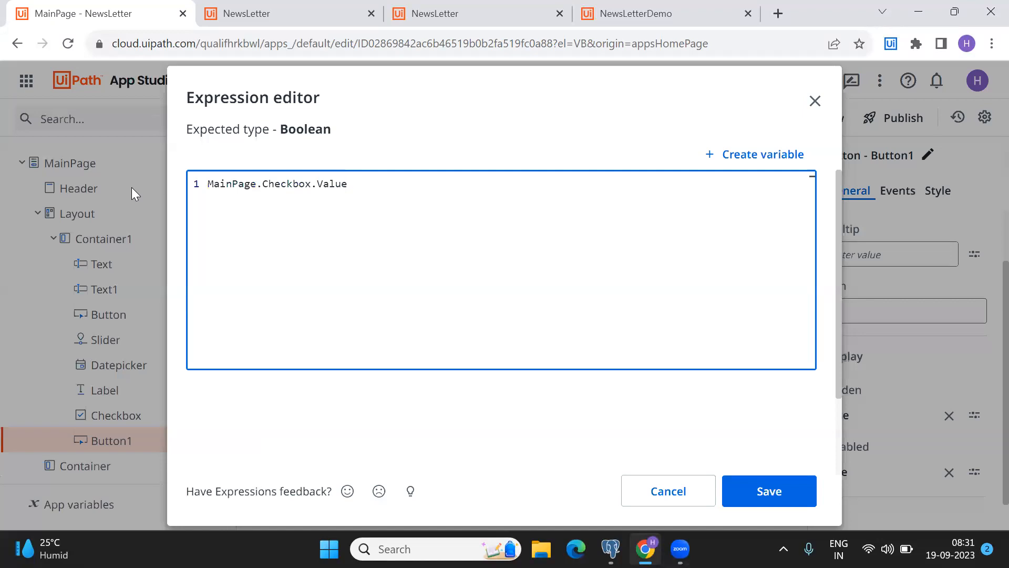
Step: Negate the Disabled expression by putting Not in front of MainPage.Checkbox.Value, and save it
key("Left")
key("Left")
key("Left")
key("Left")
key("Left")
key("Left")
key("Left")
key("Left")
key("Left")
key("Left")
key("Left")
key("Left")
key("Left")
key("Left")
key("Left")
key("Left")
key("Left")
key("Left")
key("Left")
key("Left")
key("Left")
type("Not")
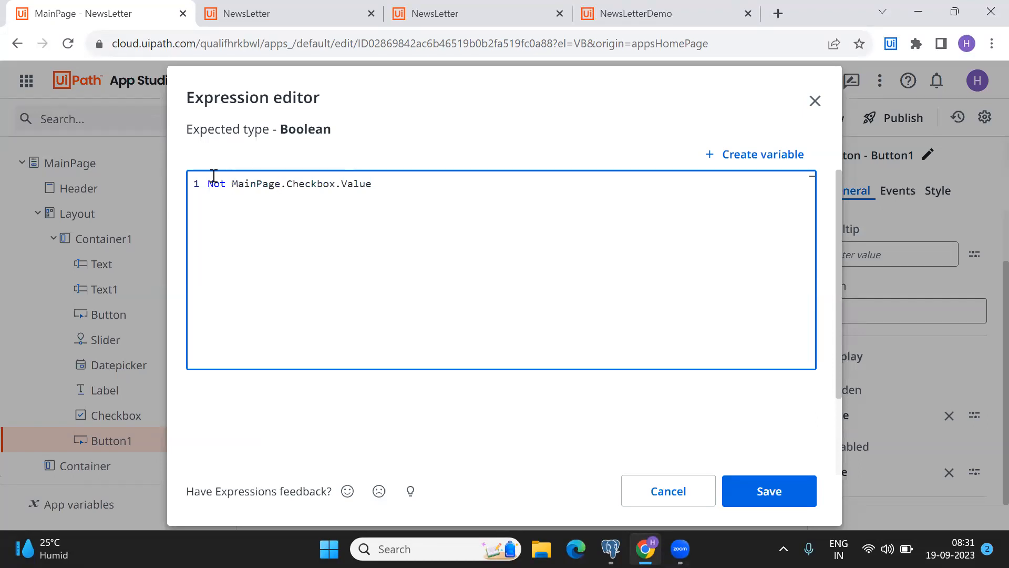
left_click(798, 491)
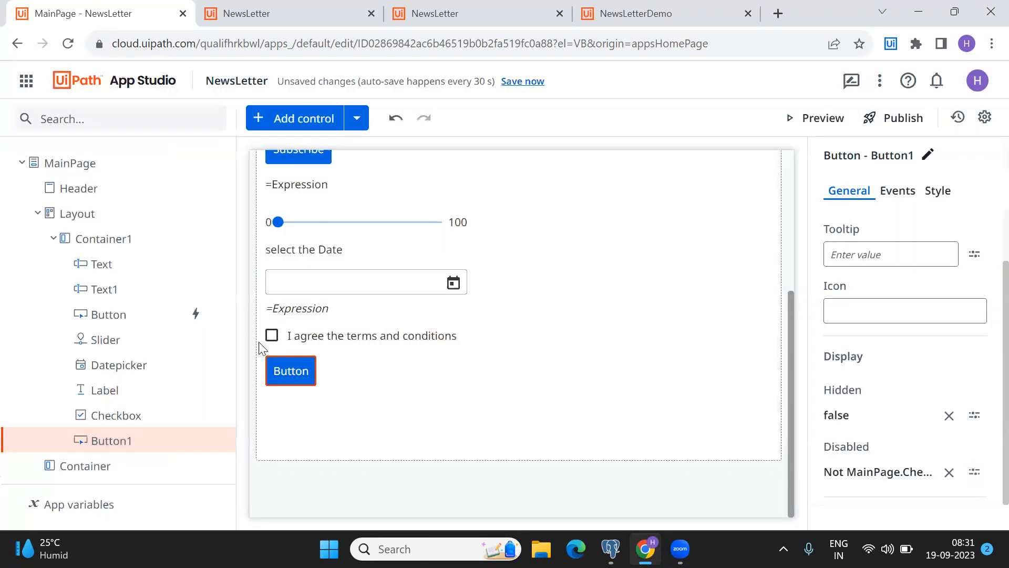
Step: Review the general and display properties of the terms checkbox and of the button below it
left_click(270, 336)
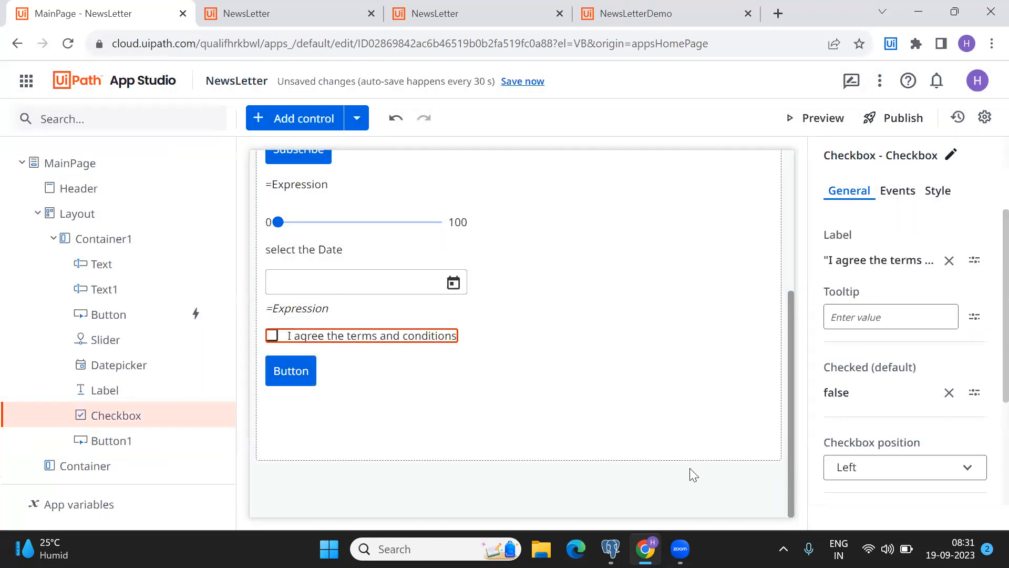
scroll(867, 447, "down", 3)
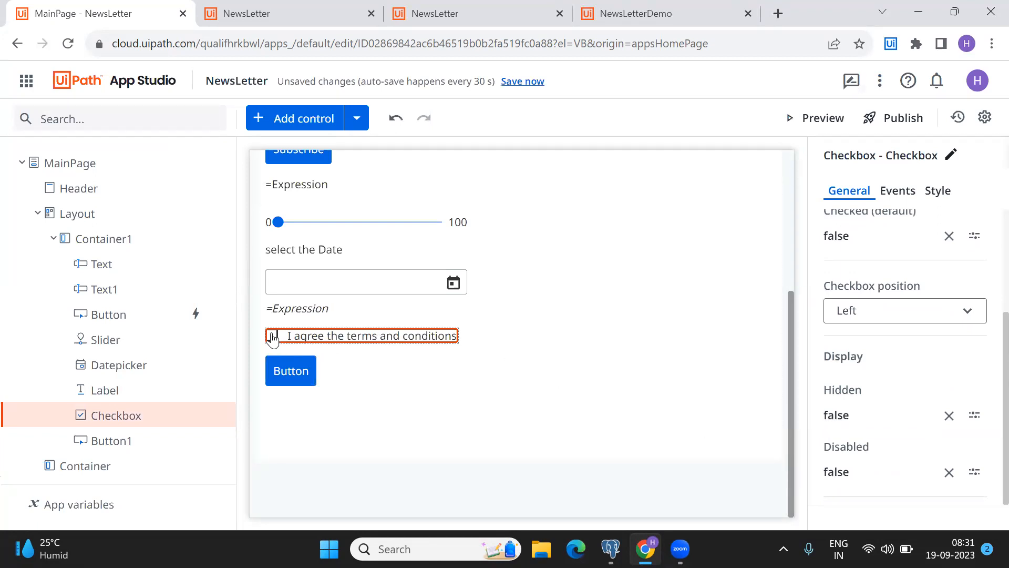
left_click(295, 374)
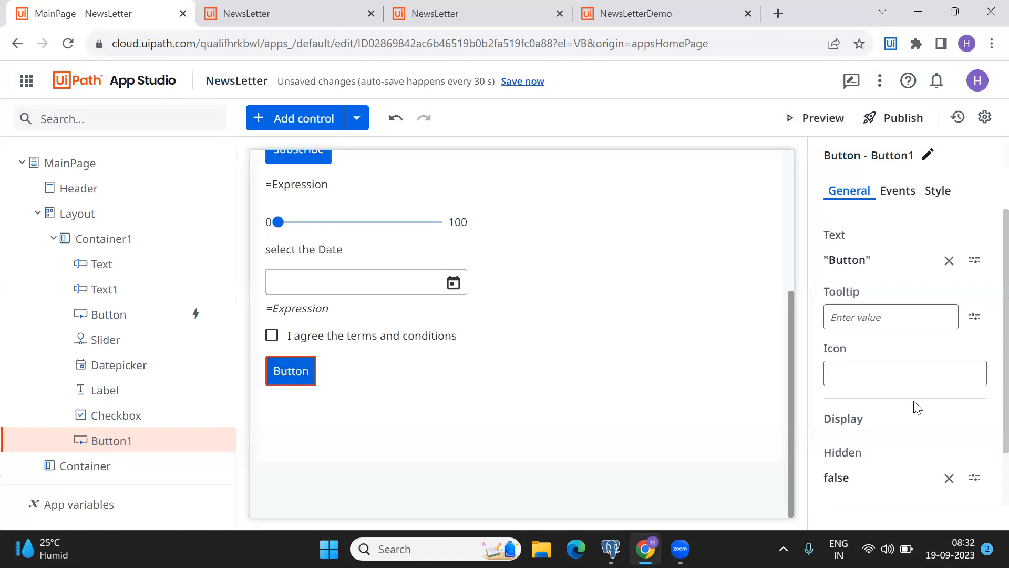
scroll(914, 405, "down", 2)
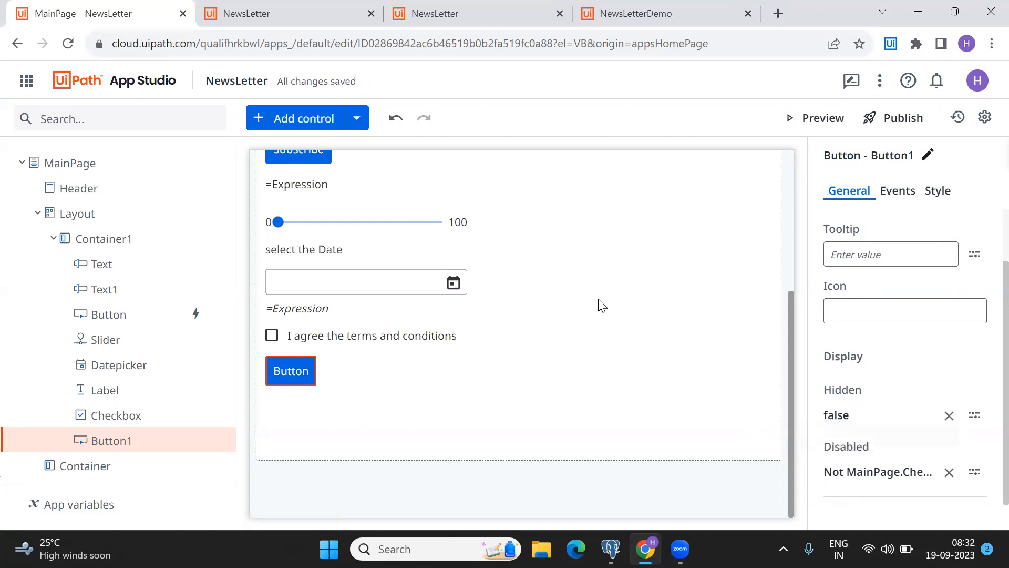
left_click(309, 340)
Step: Preview the app, tick and untick the terms checkbox repeatedly to test the button's response, and return to the editor
left_click(820, 121)
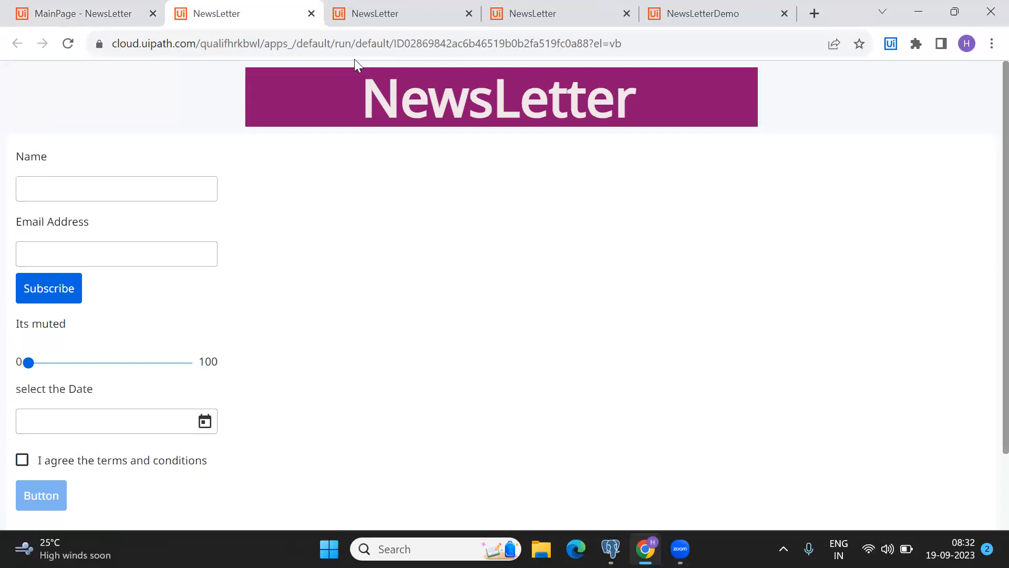
scroll(97, 471, "down", 2)
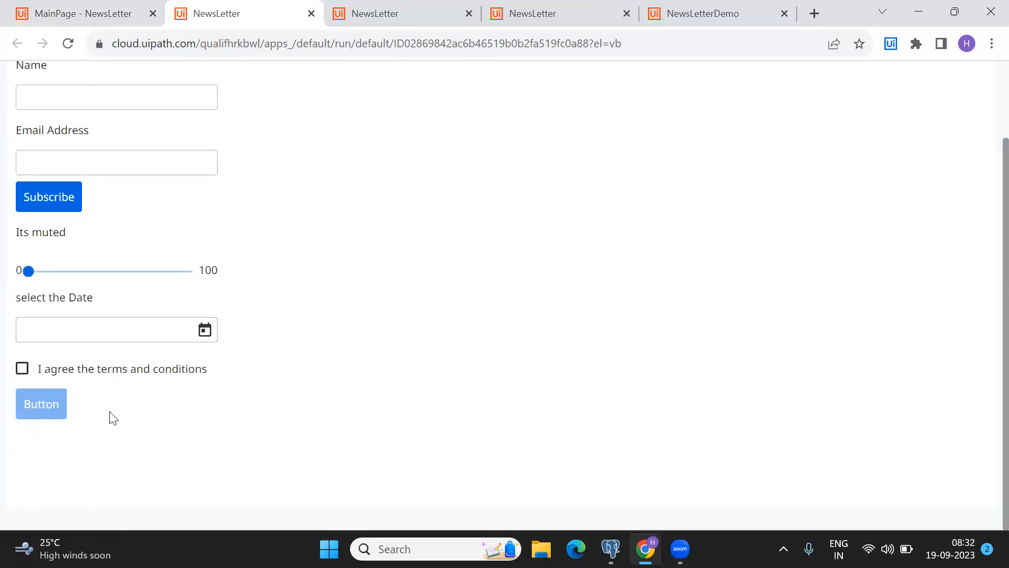
left_click(22, 368)
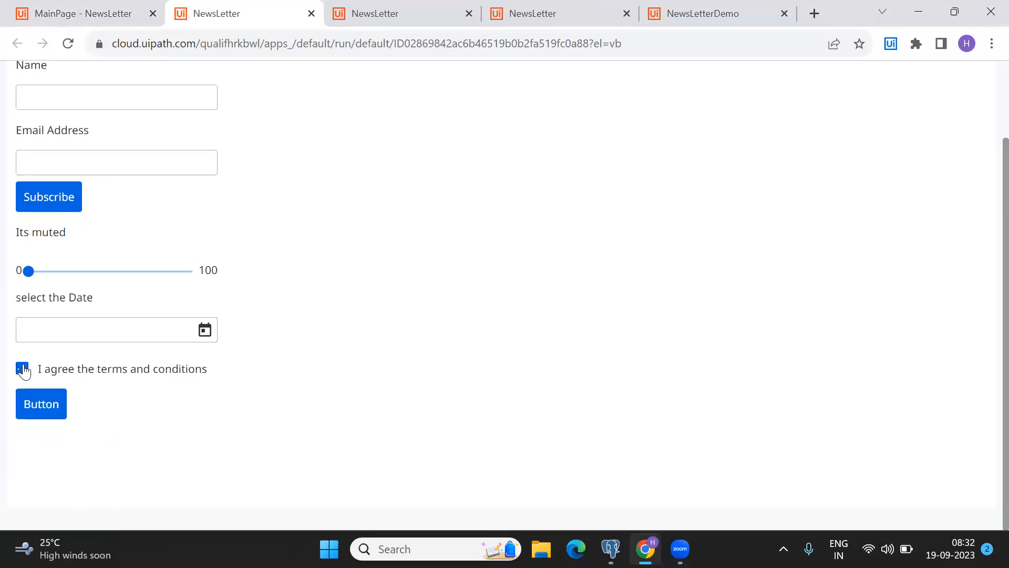
left_click(22, 368)
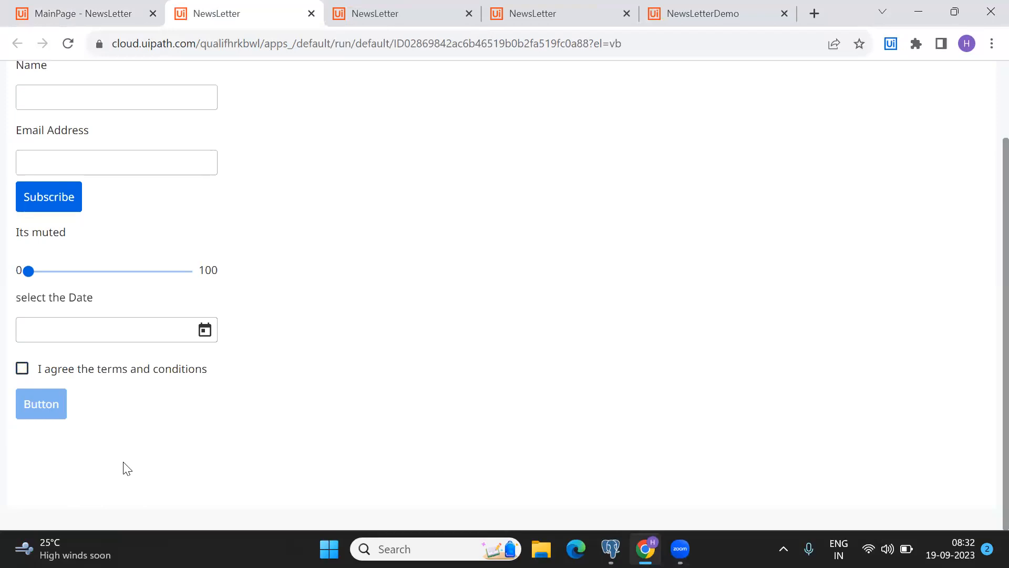
left_click(22, 369)
left_click(22, 369)
left_click(22, 369)
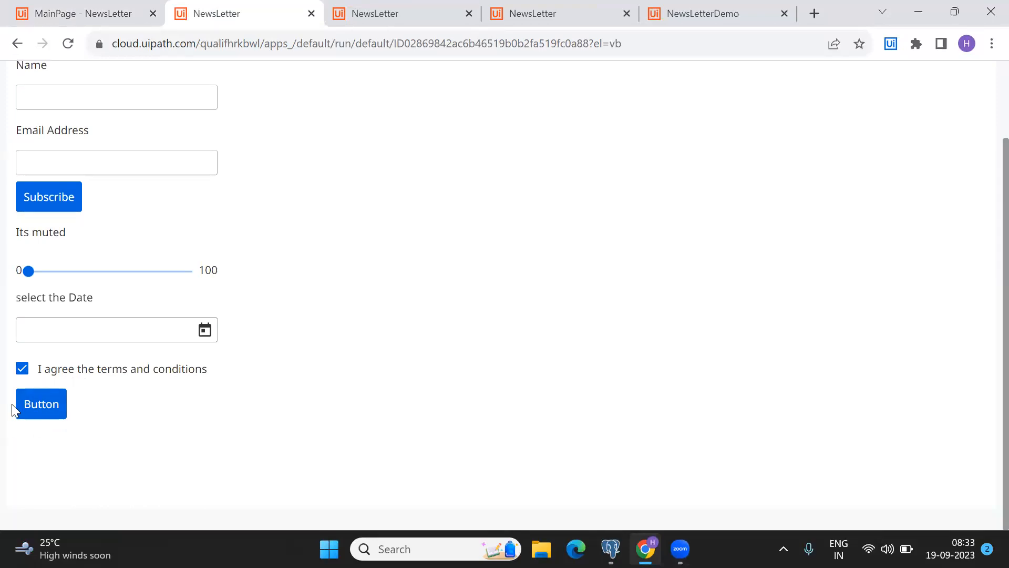
left_click(23, 370)
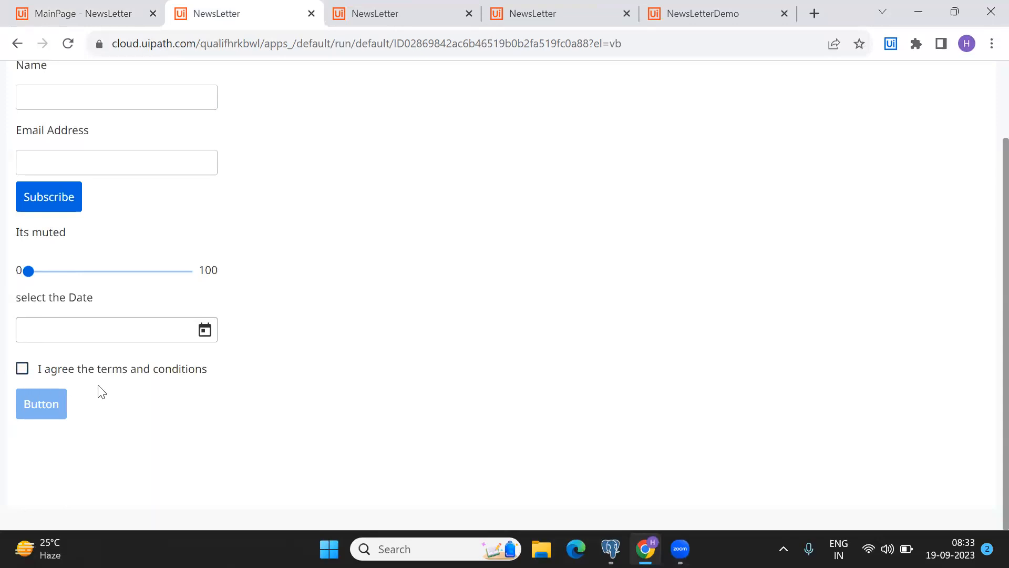
left_click(90, 10)
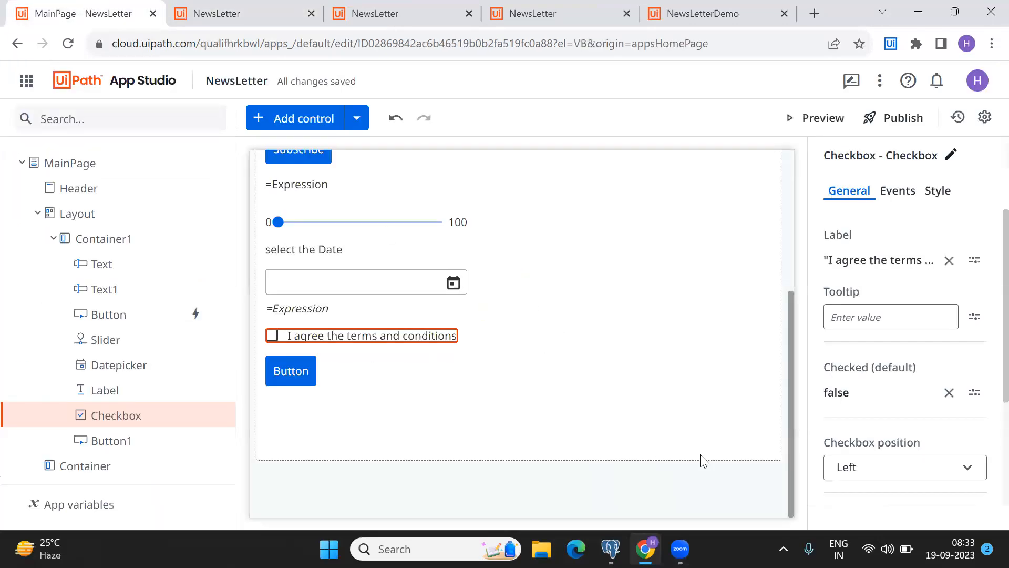
Step: Examine the checkbox reference and the Not operator in the lower button's Disabled expression, and close it without changes
left_click(315, 371)
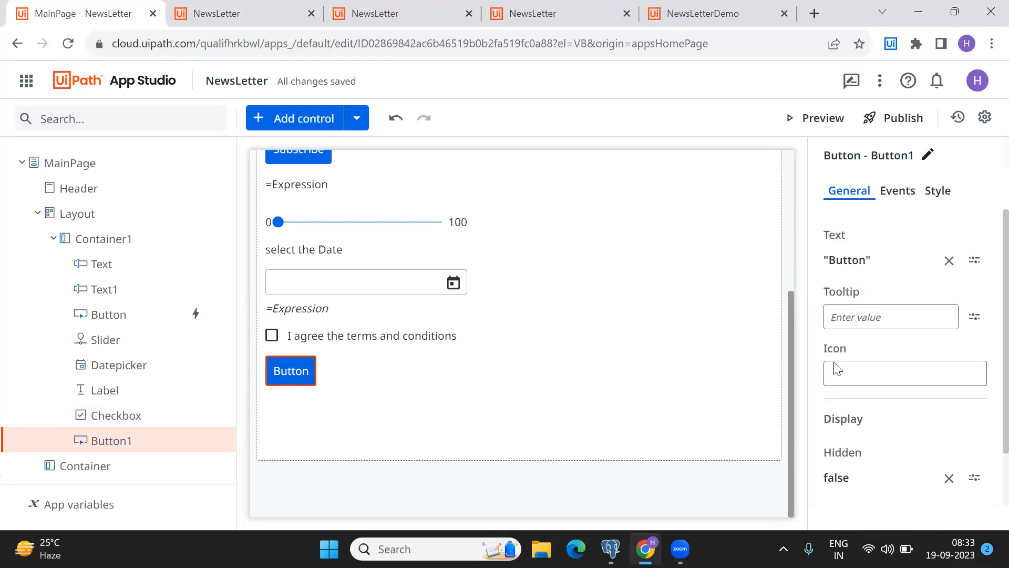
scroll(971, 391, "down", 1)
left_click(974, 472)
left_click_drag(232, 184, 392, 185)
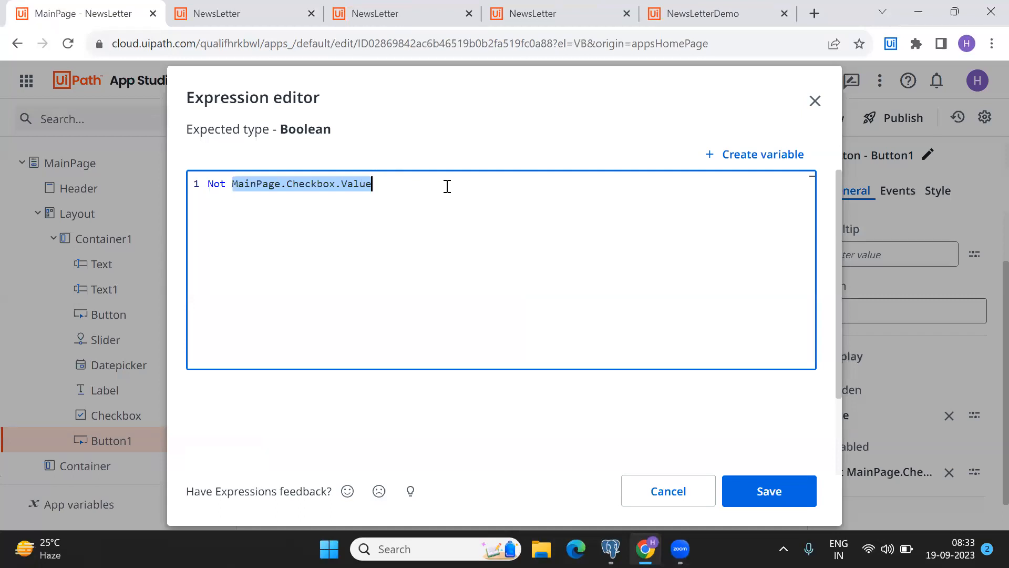
double_click(209, 186)
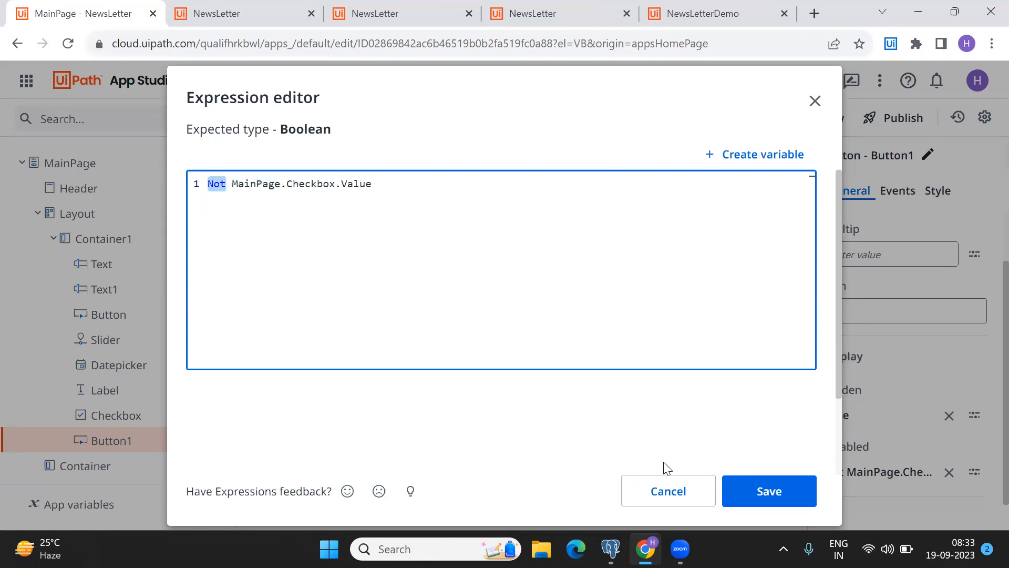
left_click(659, 500)
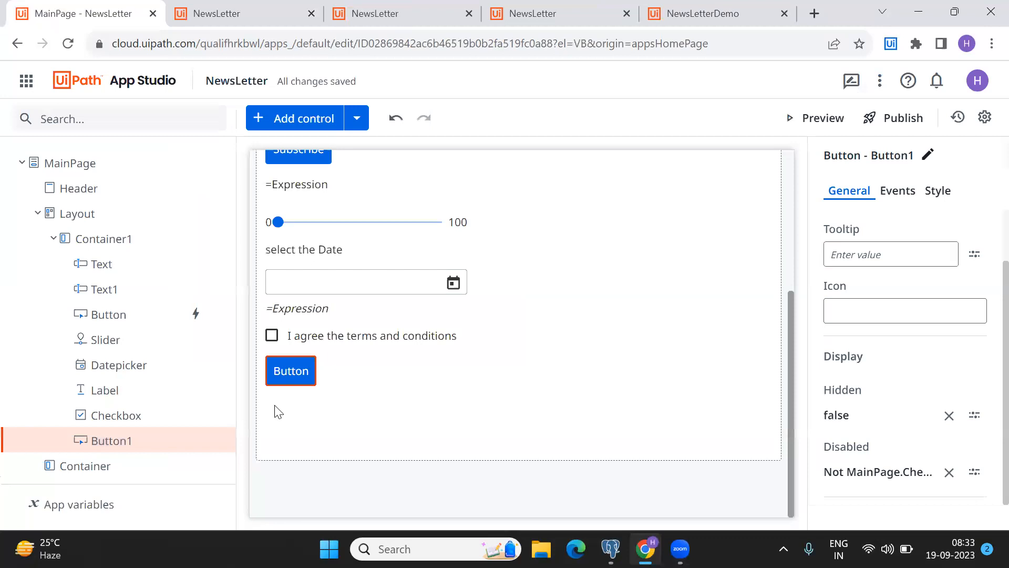